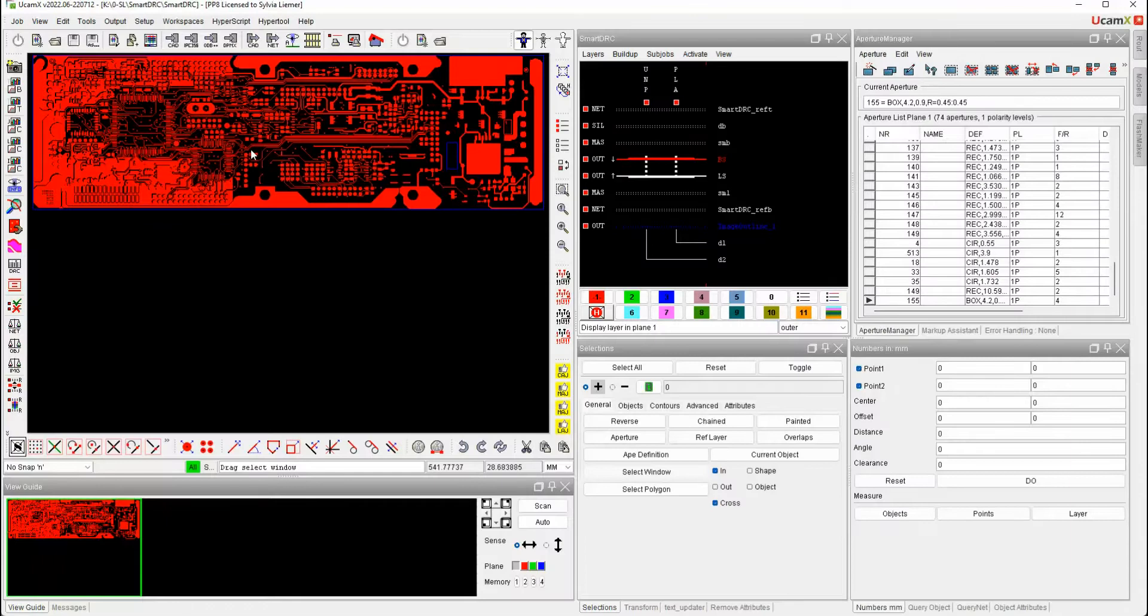
# Open the 3-clearance configuration from the design rules setup in the DRC Class Editor.
pyautogui.click(144, 21)
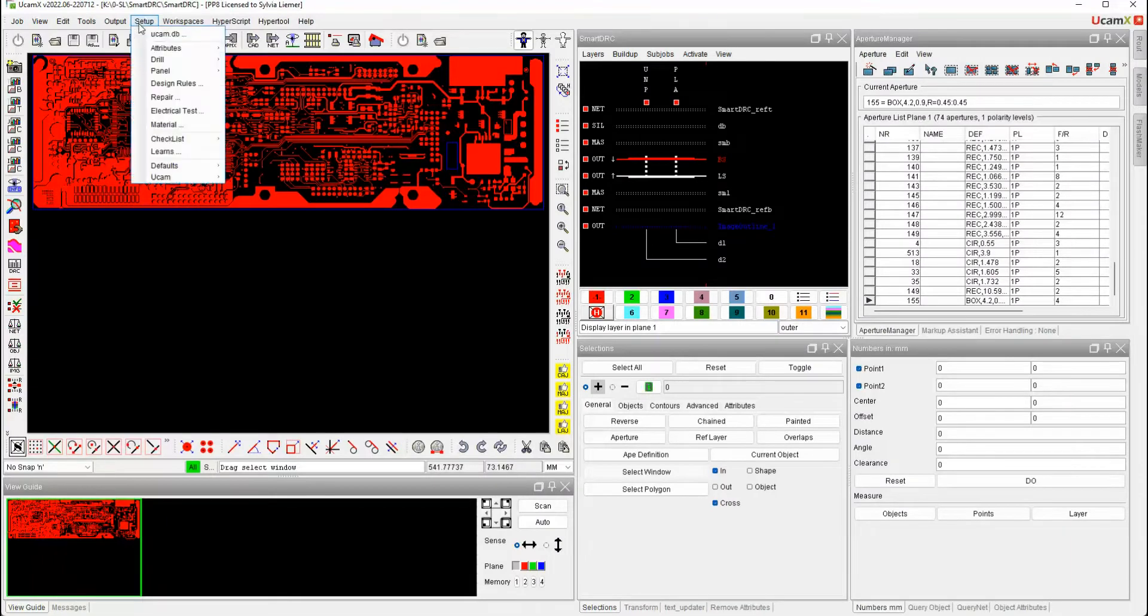
pyautogui.click(158, 84)
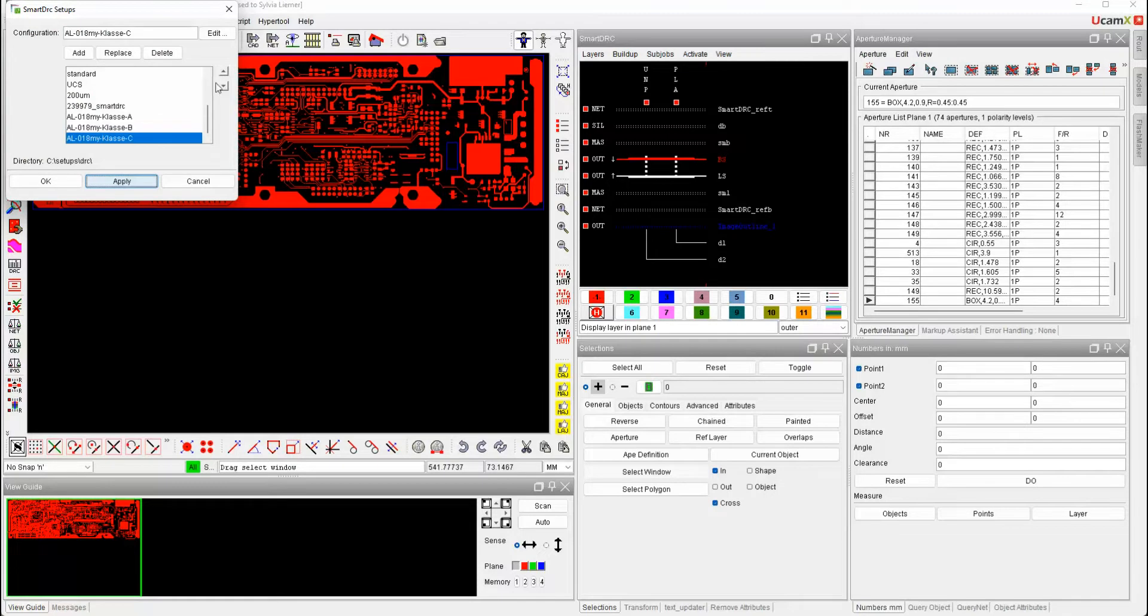
pyautogui.moveTo(207, 112); pyautogui.dragTo(208, 84)
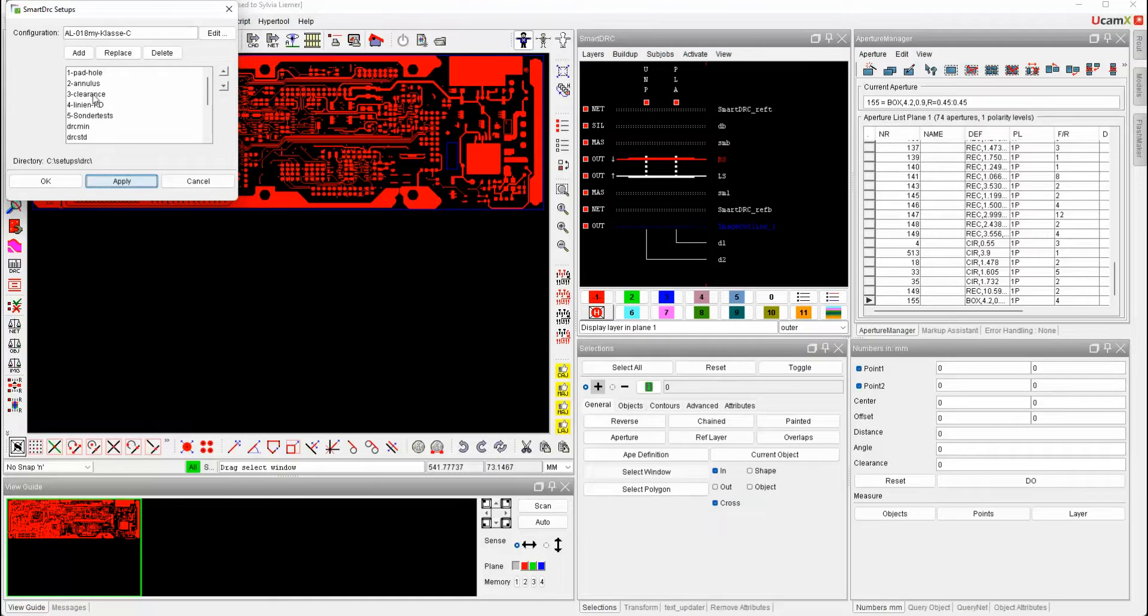
pyautogui.click(95, 94)
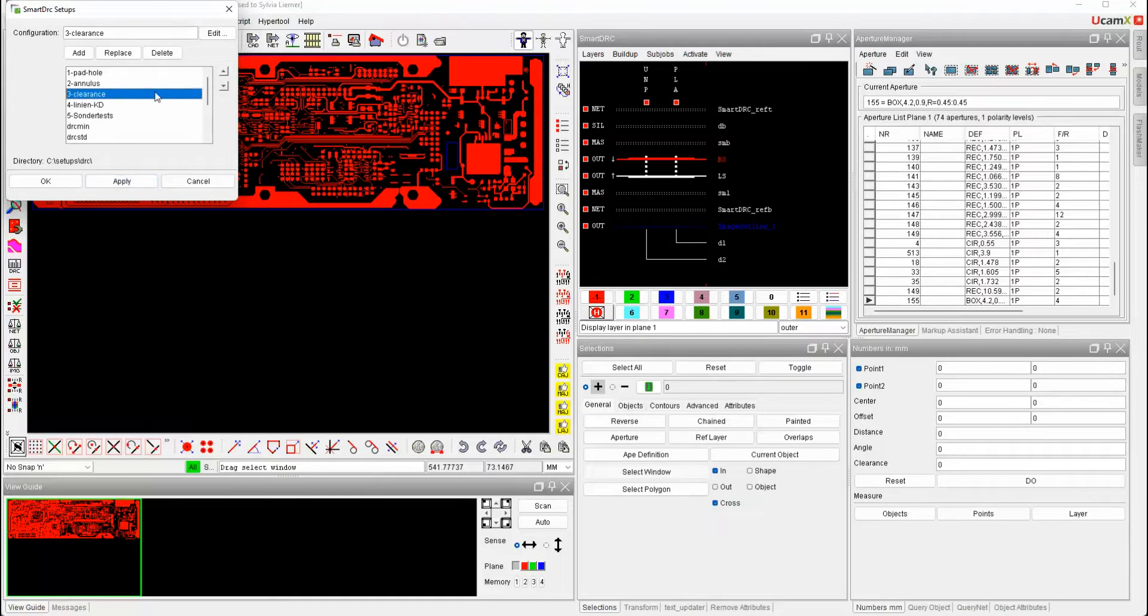
pyautogui.click(216, 35)
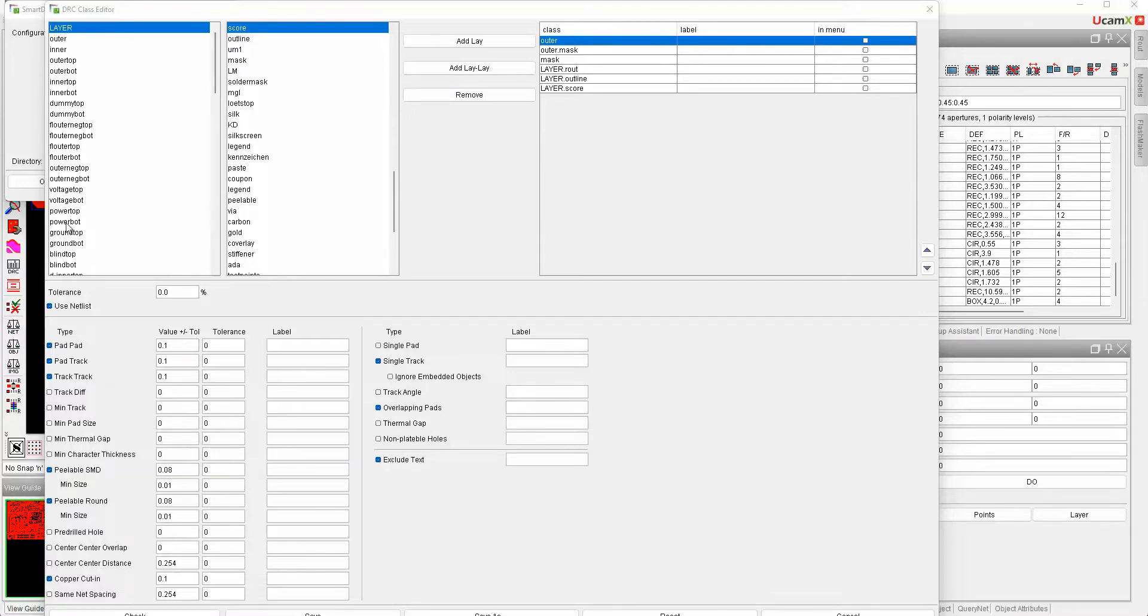
# Browse the available layer classes by selecting outer, outertop and finally LAYER.
pyautogui.click(62, 39)
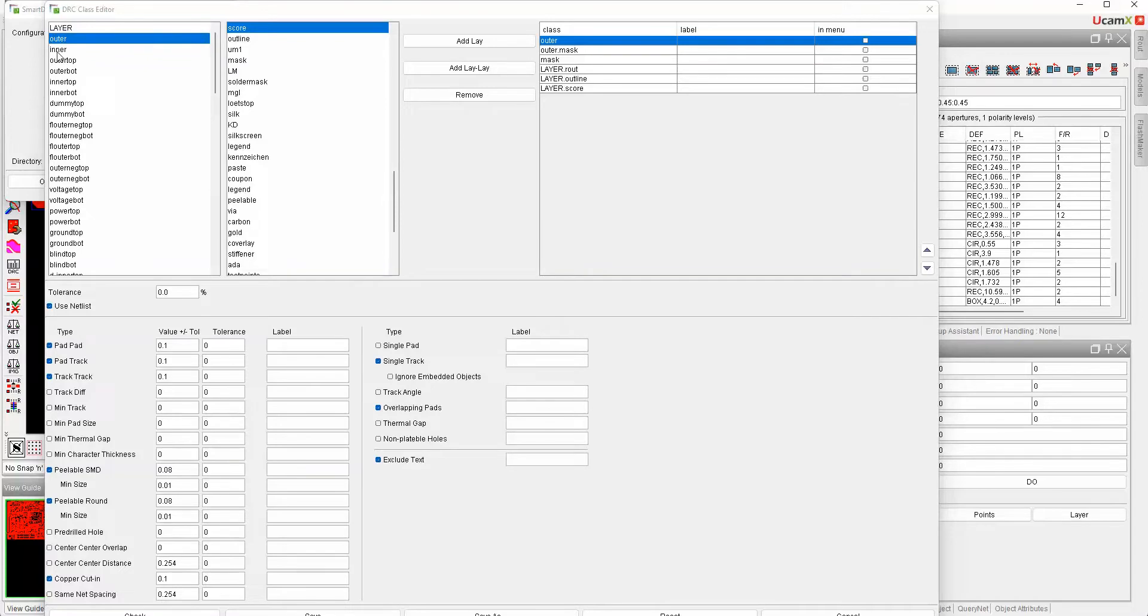
pyautogui.click(65, 62)
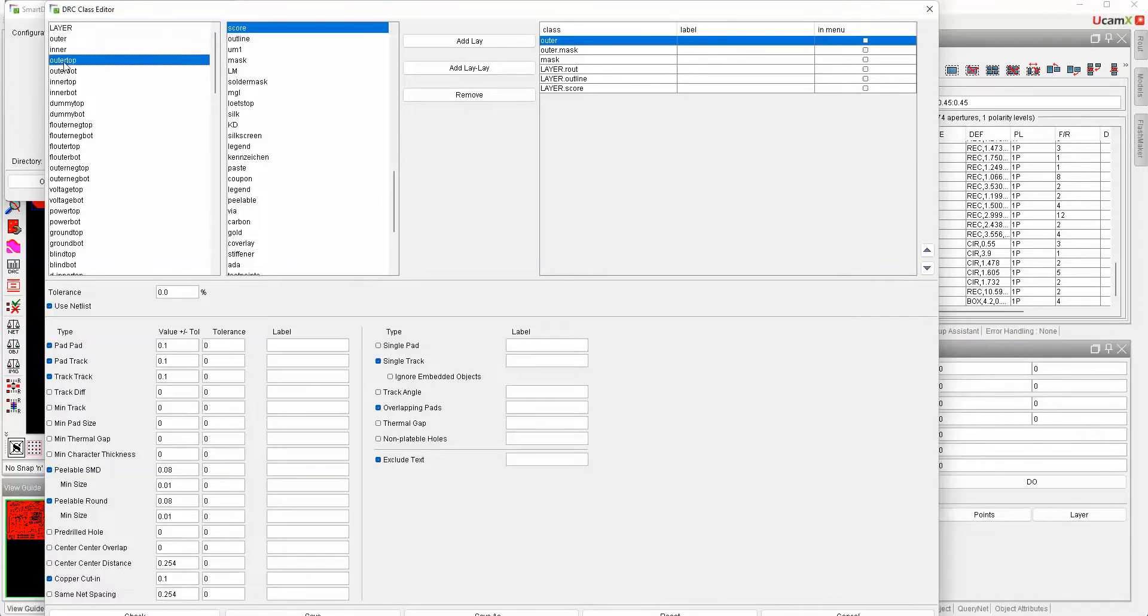
pyautogui.click(67, 29)
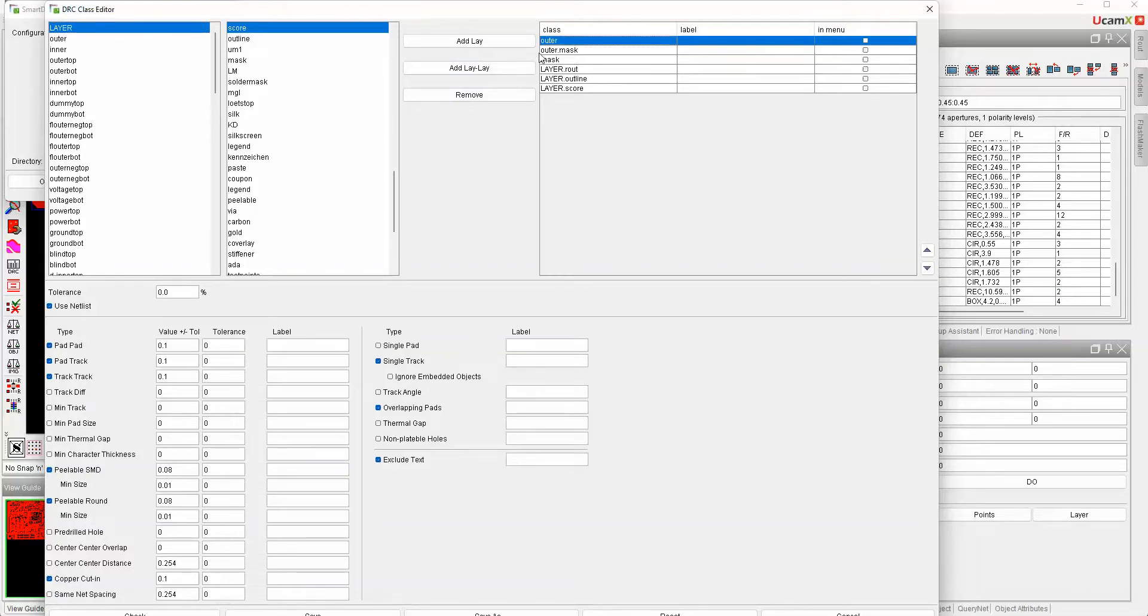
# Display the outer.mask class checks and switch its Use Netlist option off and on again.
pyautogui.click(559, 51)
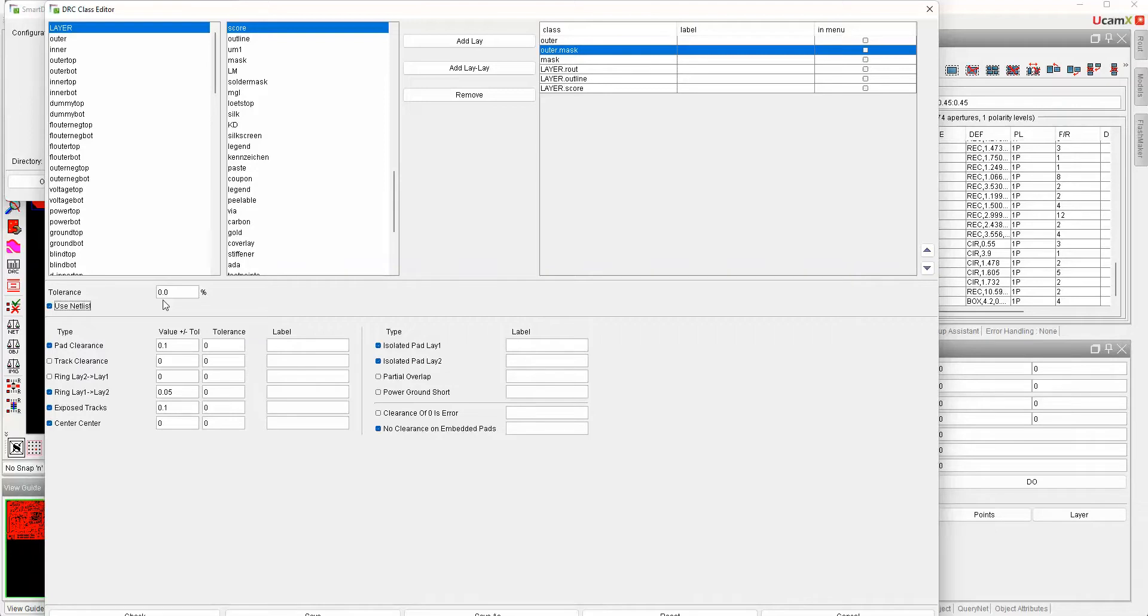
pyautogui.click(49, 306)
pyautogui.click(49, 307)
# Display the outer class checks and switch the Track Angle check on and off again.
pyautogui.click(562, 40)
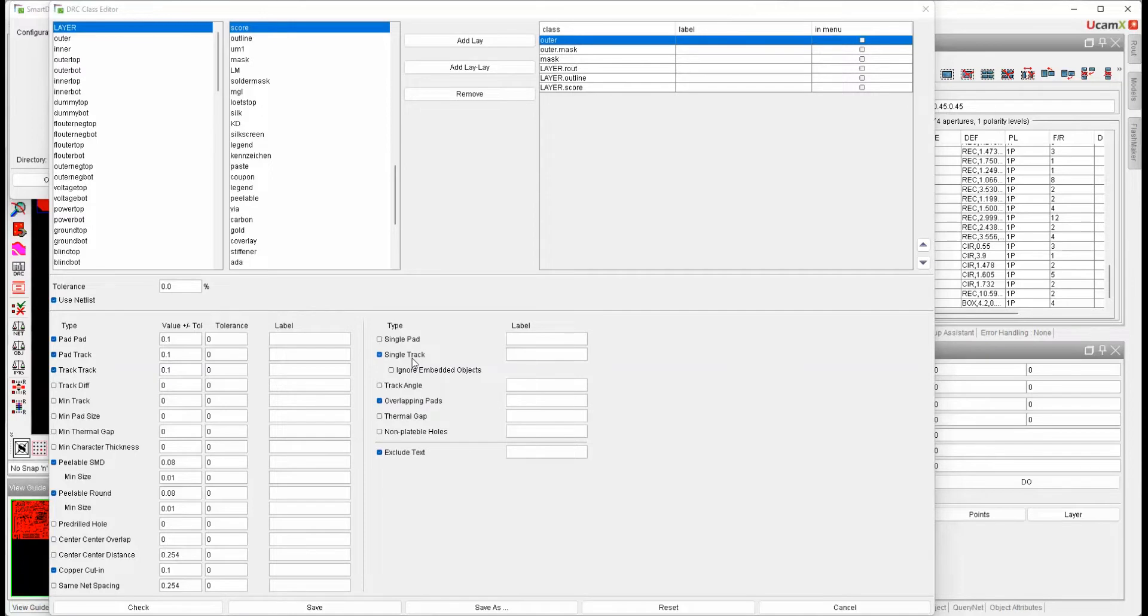
pyautogui.click(386, 387)
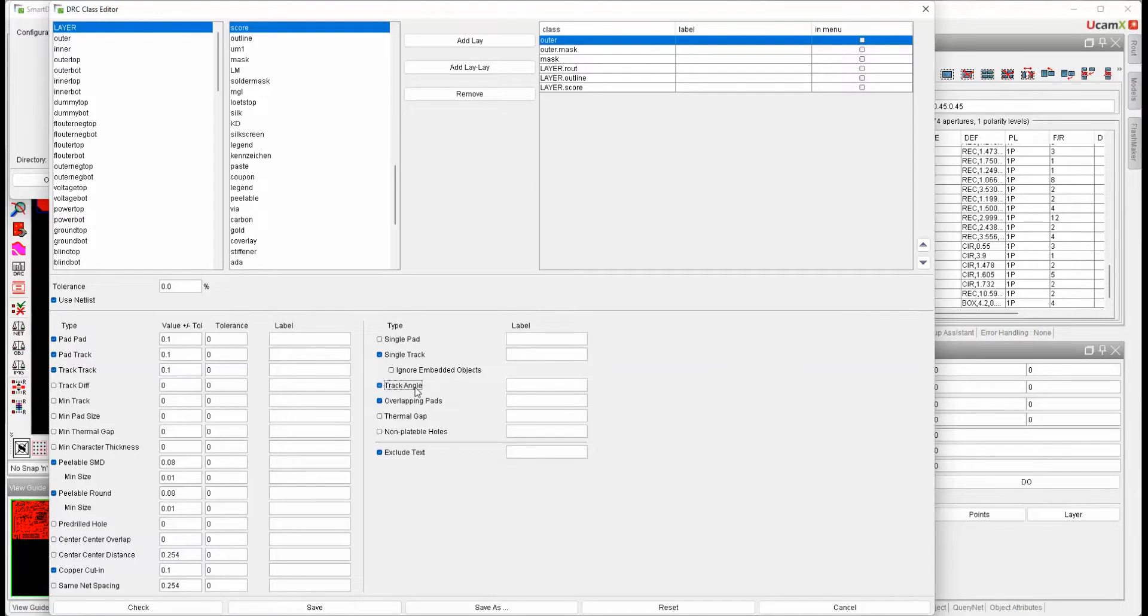
pyautogui.click(398, 389)
# Review the outer.mask class checks and close the class editor and the SmartDrc setups without saving.
pyautogui.click(559, 49)
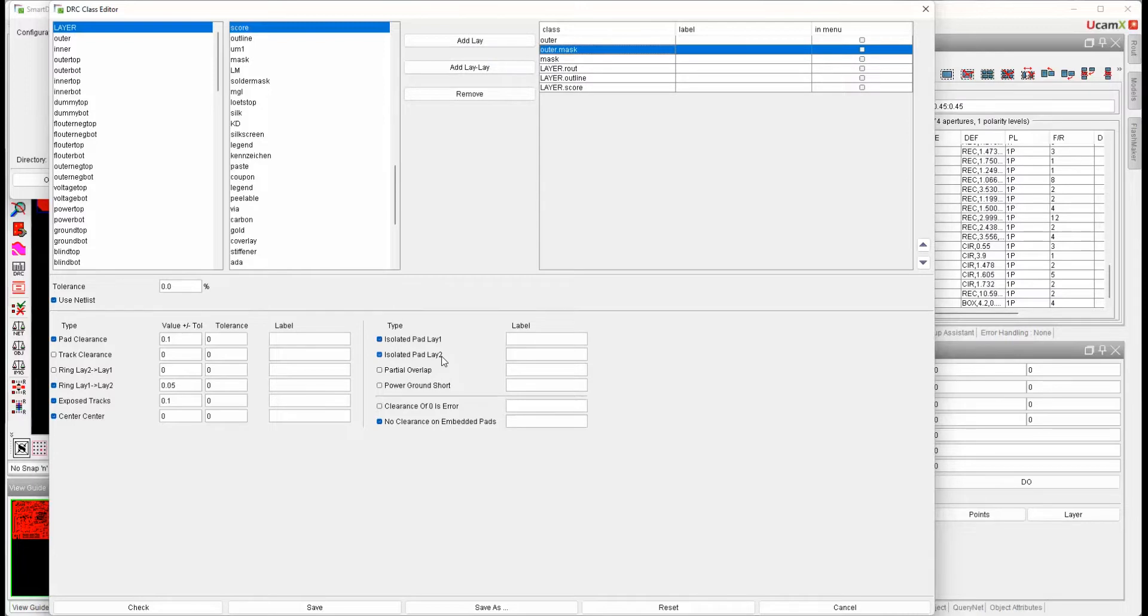
pyautogui.click(412, 454)
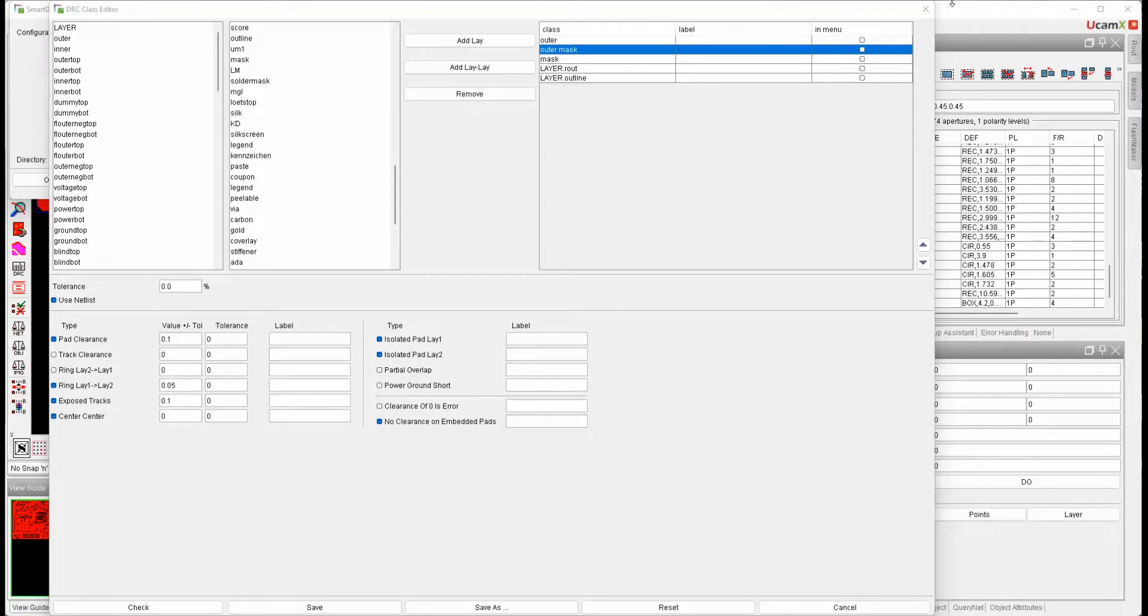
pyautogui.click(925, 9)
pyautogui.click(231, 9)
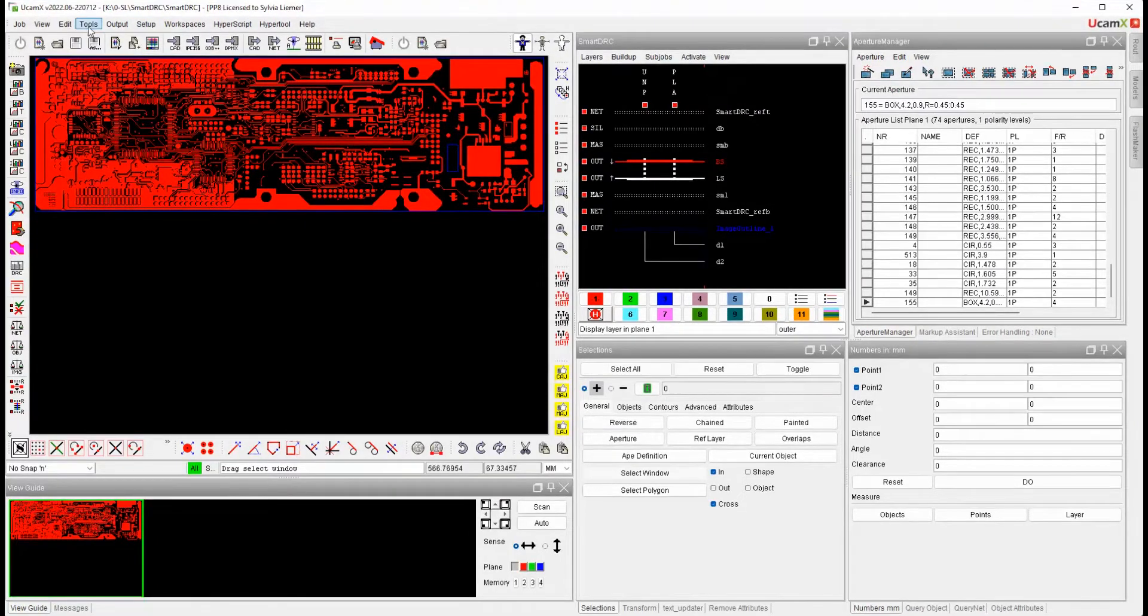
# Load the repair methods file rep_meth-sl.rmd into the repair setup.
pyautogui.click(146, 27)
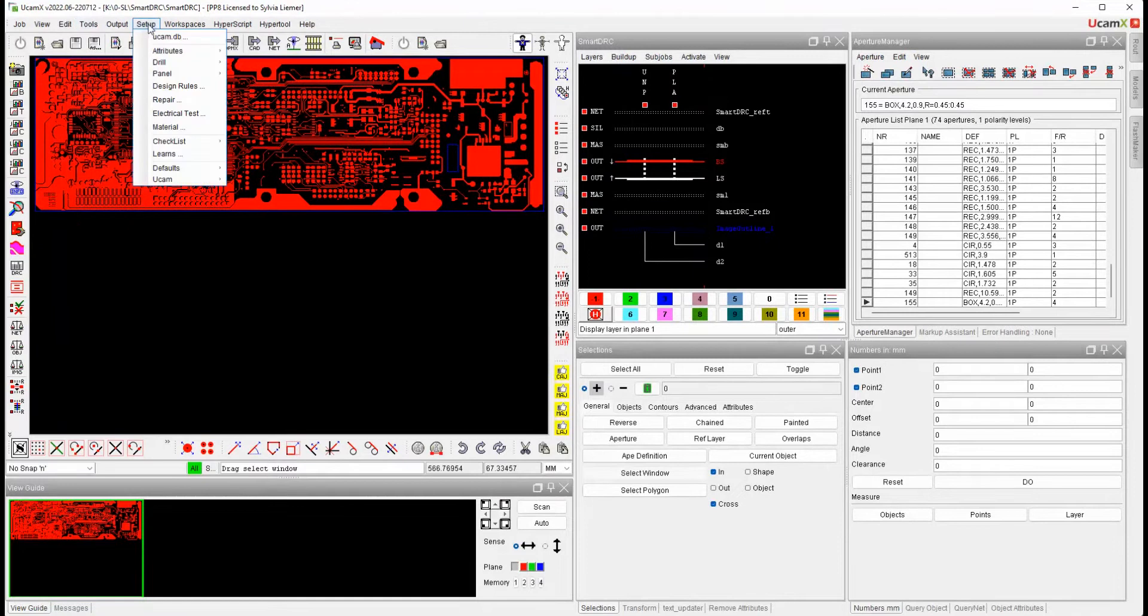
pyautogui.click(162, 99)
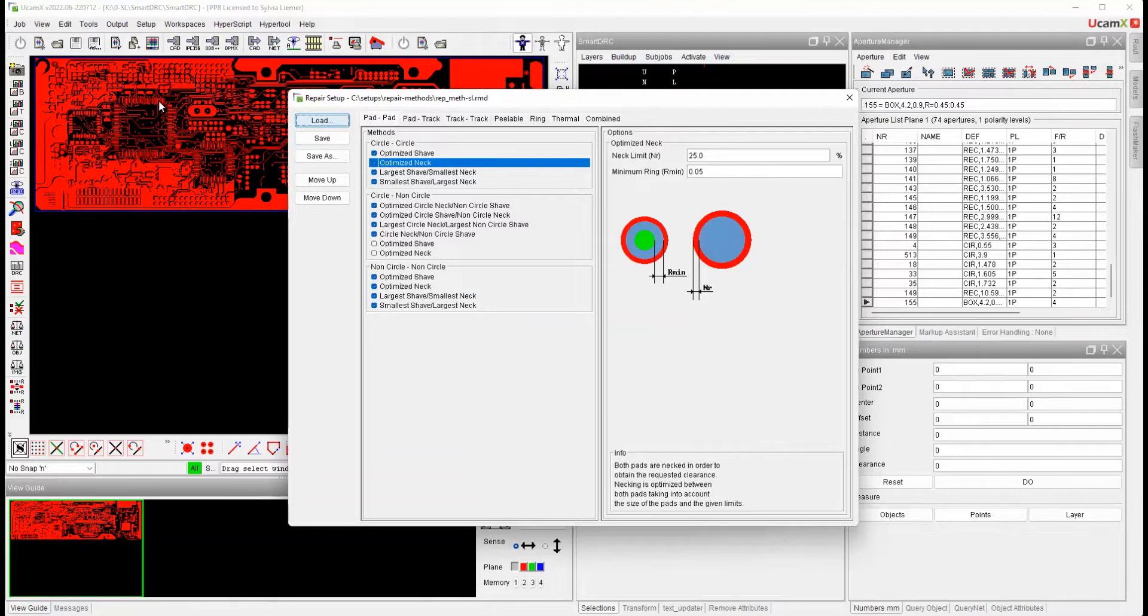
pyautogui.click(322, 122)
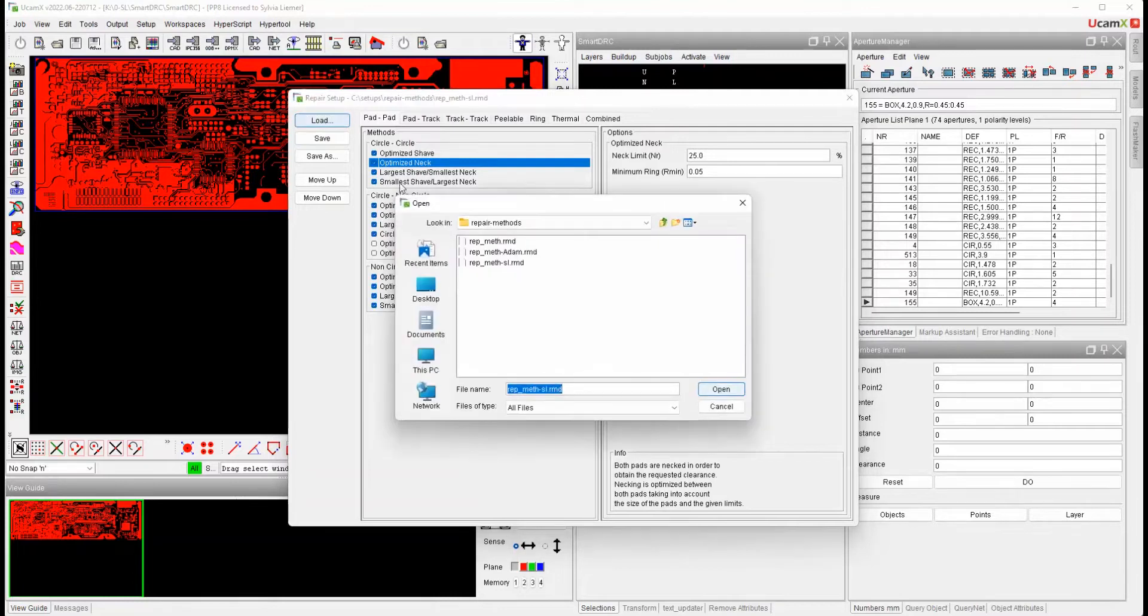
pyautogui.click(499, 266)
pyautogui.click(723, 392)
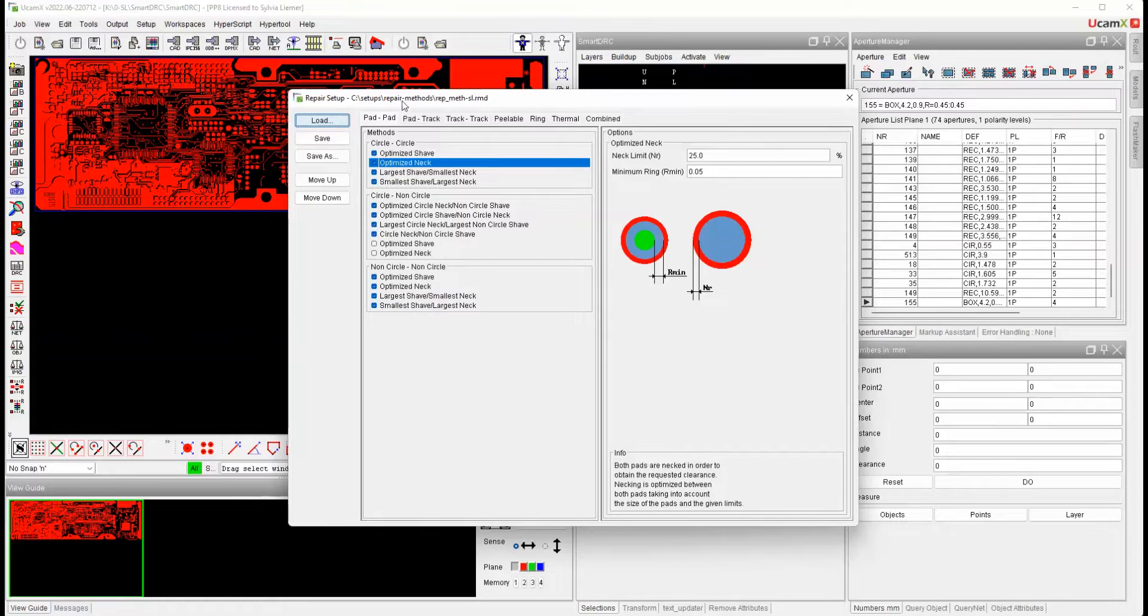
# Examine the Pad - Pad Optimized Shave, Pad - Track Track Local Move and Track - Track Optimized Move repair methods.
pyautogui.click(407, 153)
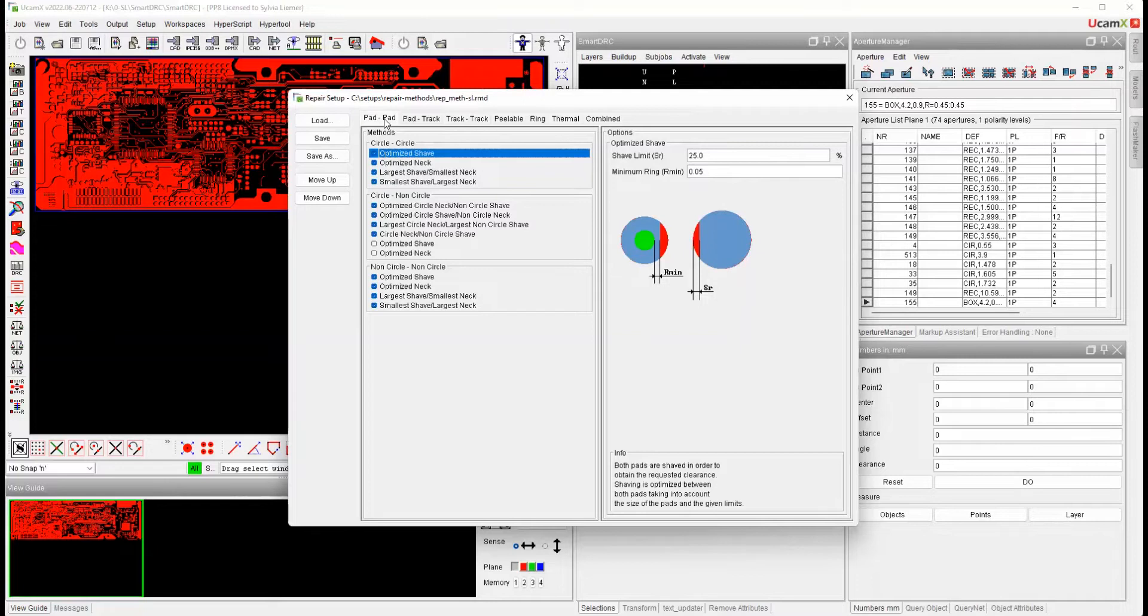
pyautogui.click(420, 122)
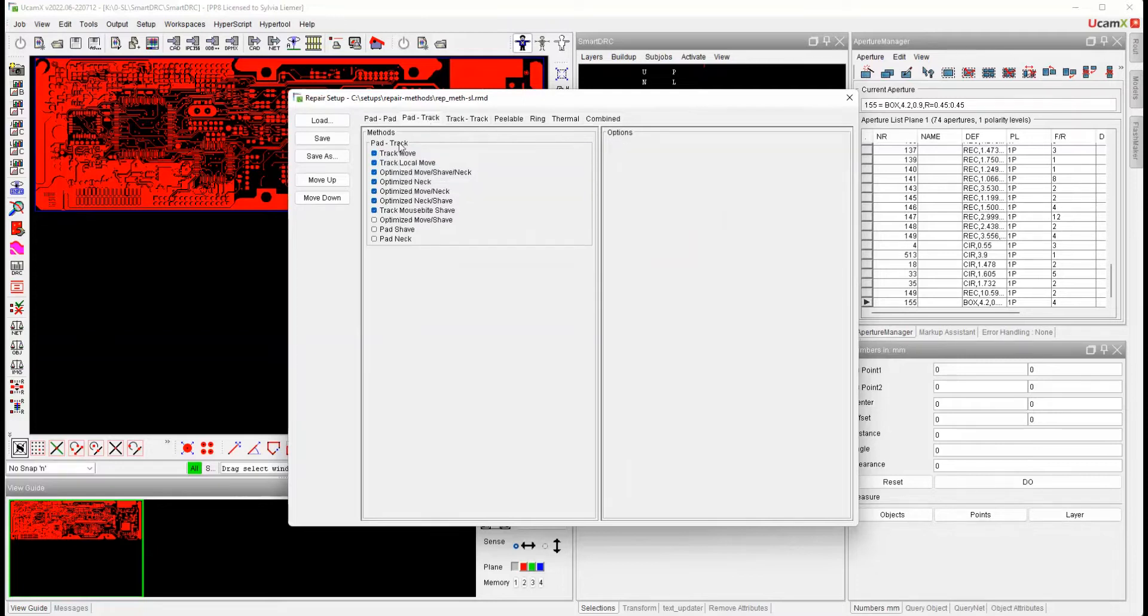
pyautogui.click(404, 162)
pyautogui.click(460, 121)
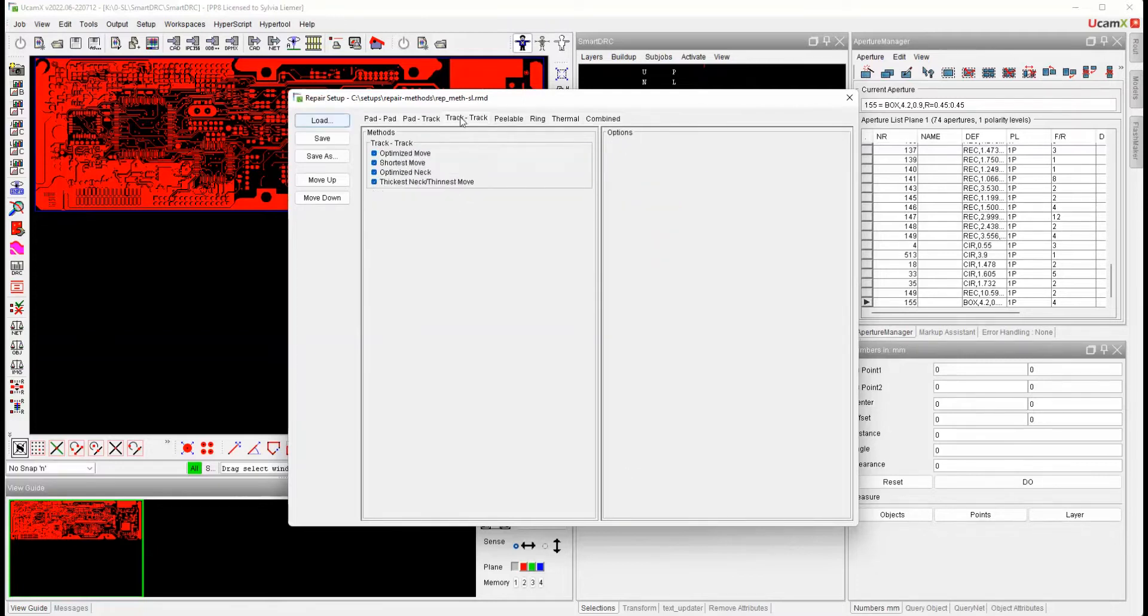
pyautogui.click(405, 154)
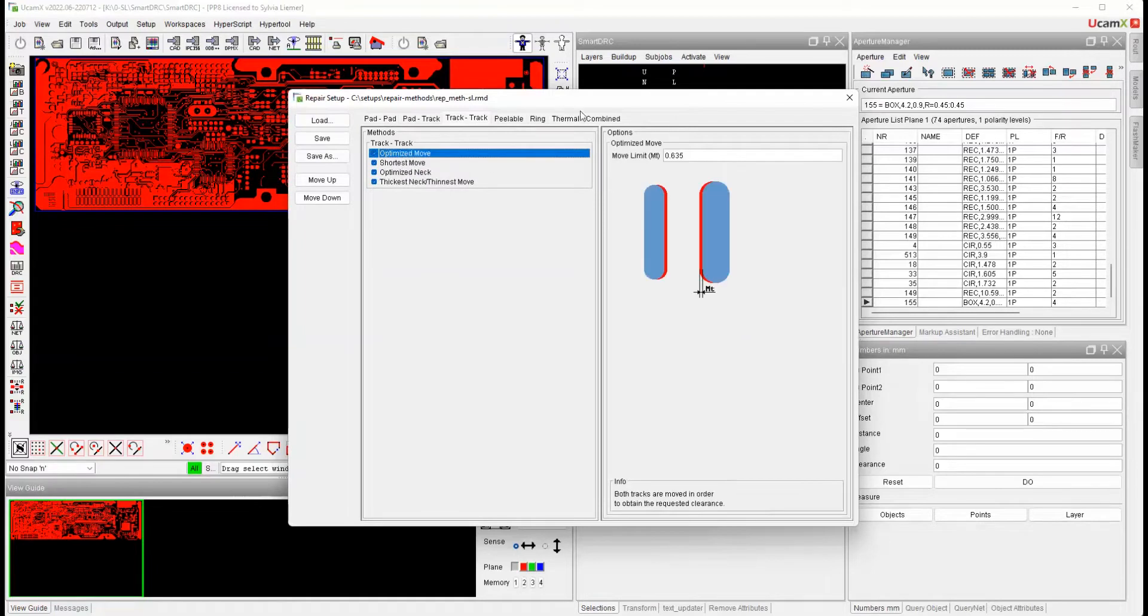
# Examine the Peelable Fill method and the Ring Expand and Shrink repair methods.
pyautogui.click(517, 121)
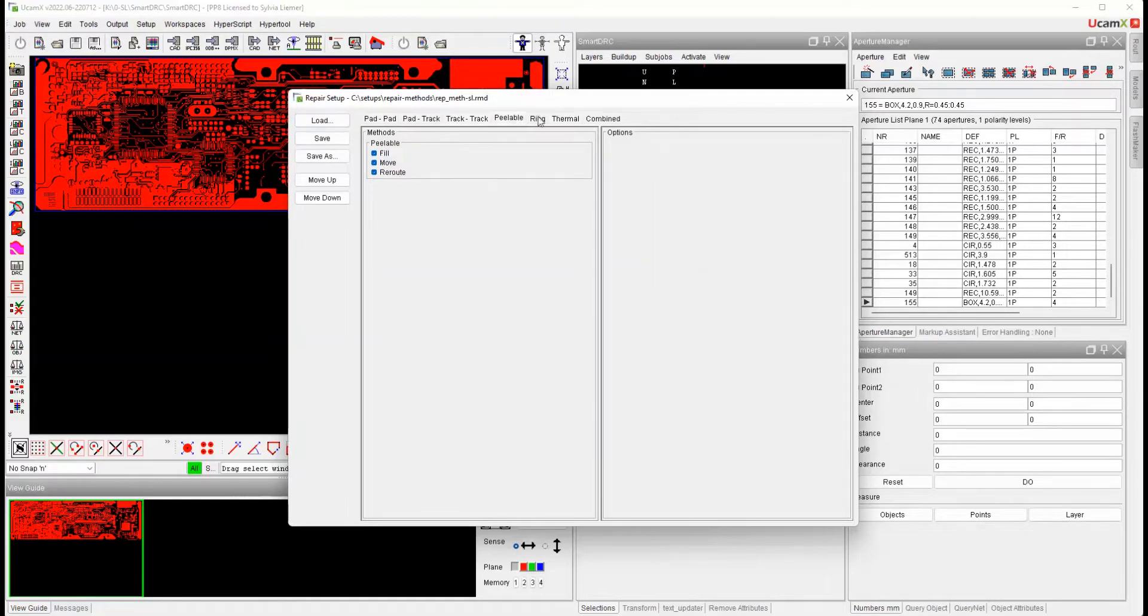
pyautogui.click(383, 154)
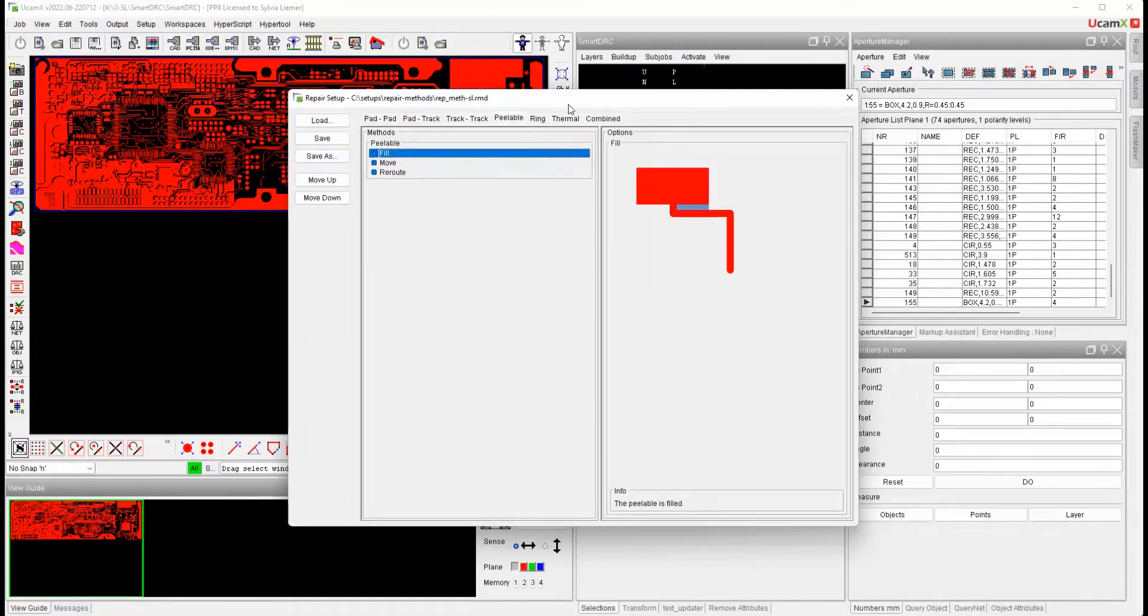
pyautogui.click(538, 120)
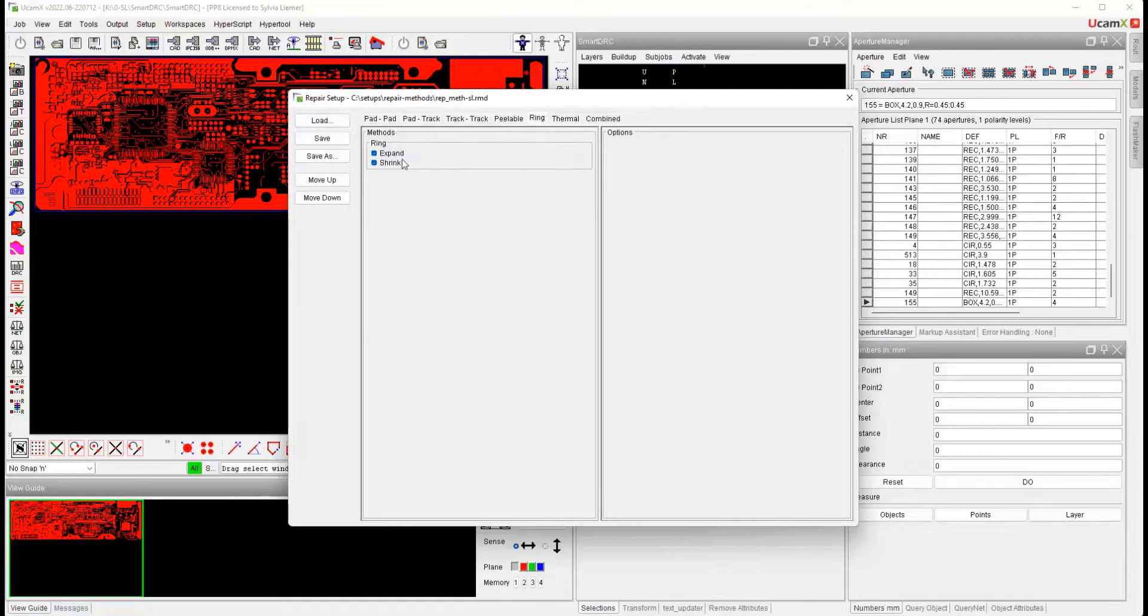
pyautogui.click(397, 154)
pyautogui.click(398, 163)
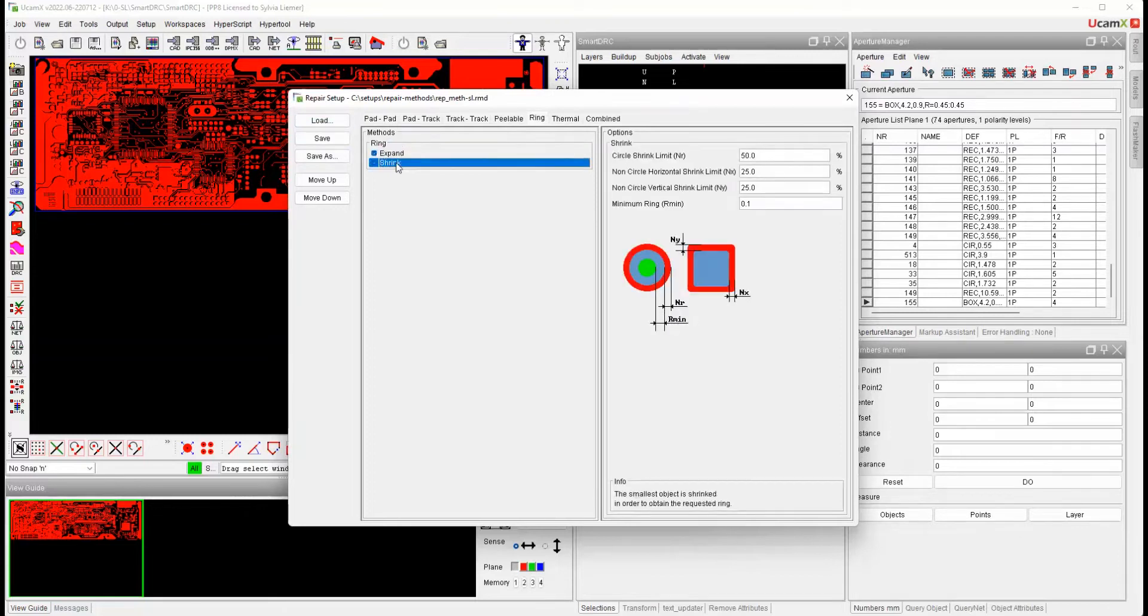
# Examine the Thermal Gap Expand method and the Combined Optimized Neck method for multiple tracks.
pyautogui.click(568, 119)
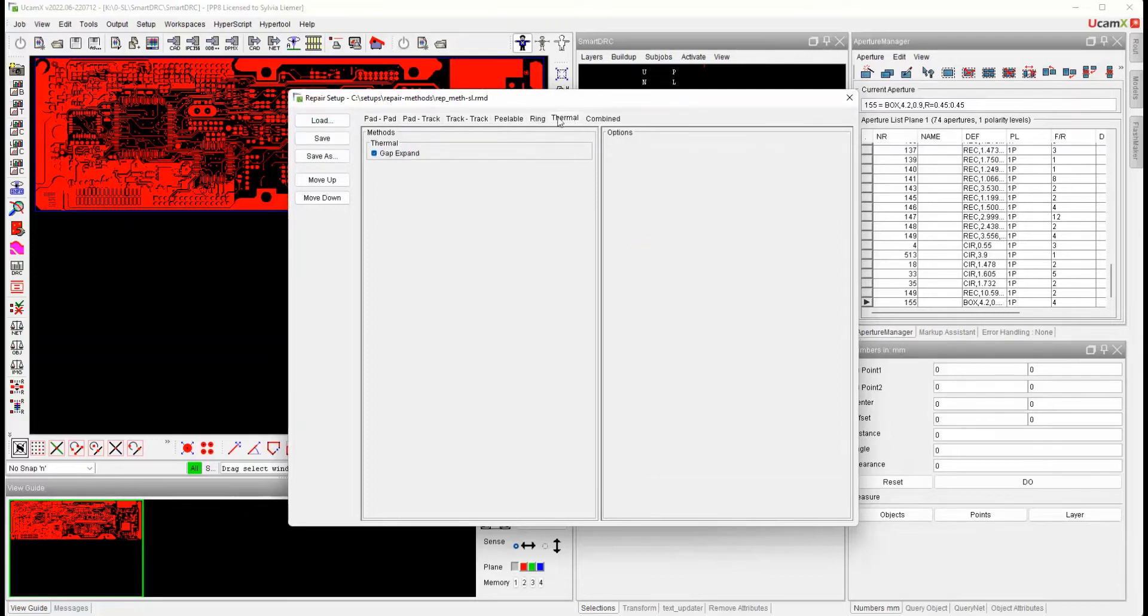
pyautogui.click(403, 154)
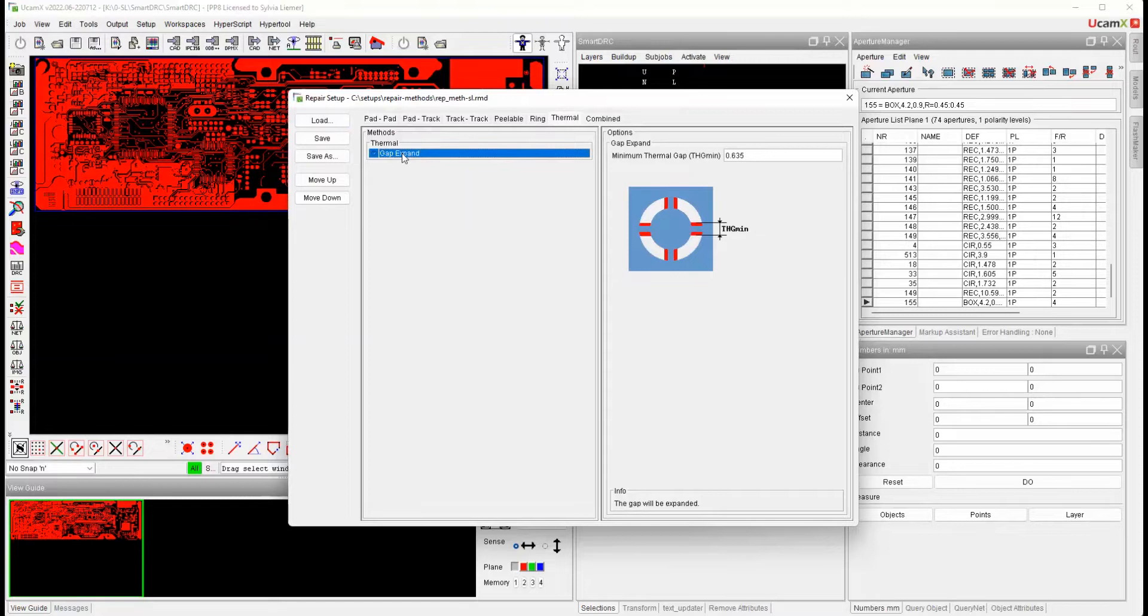
pyautogui.click(605, 119)
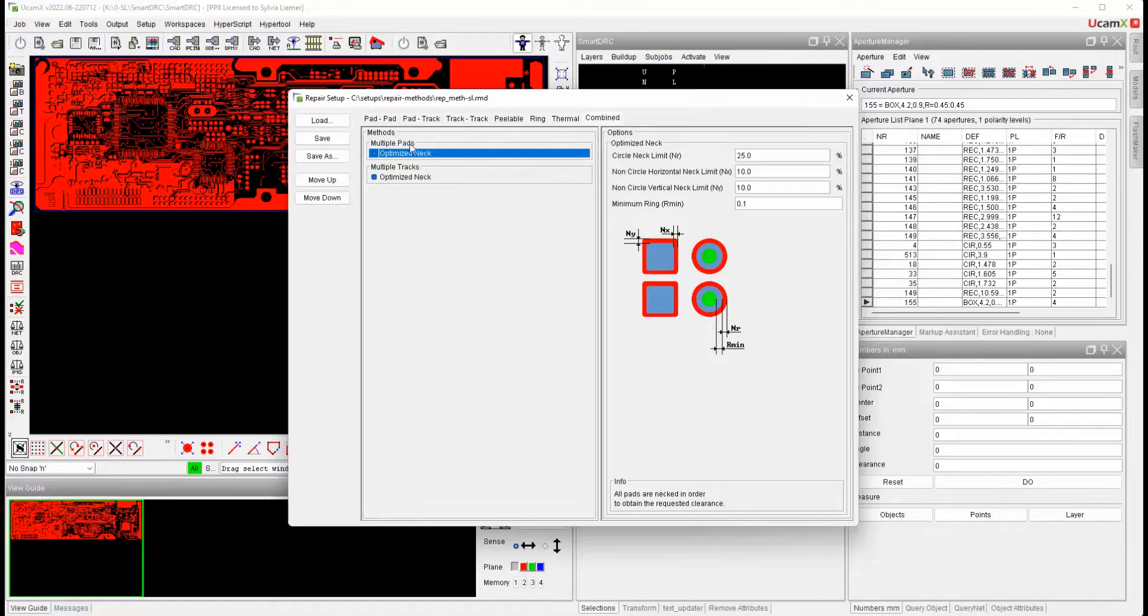
pyautogui.click(417, 178)
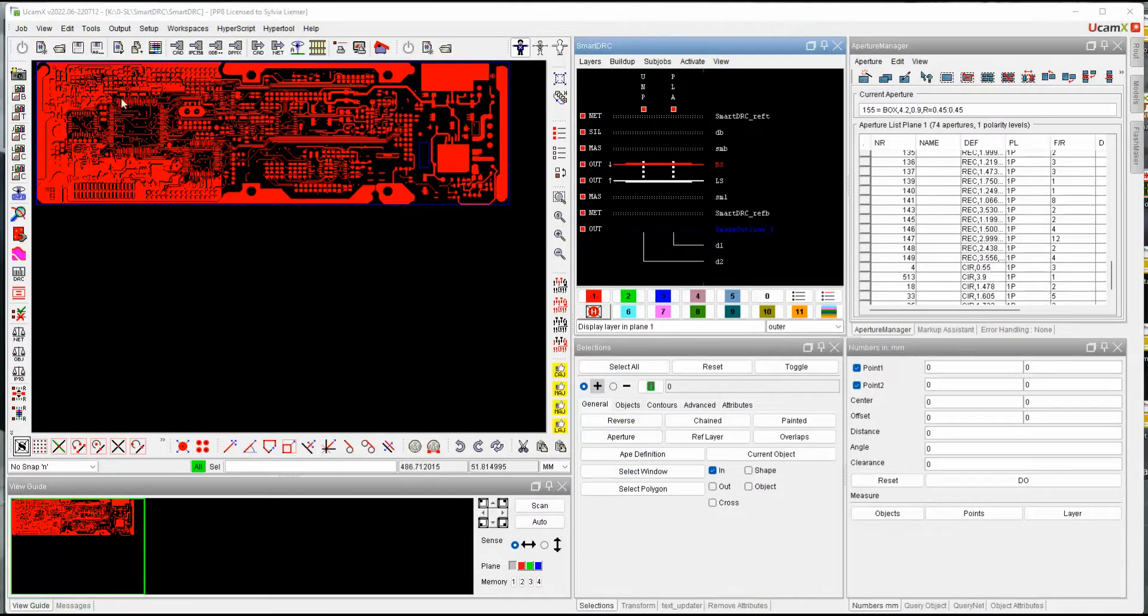
# Open the Smart Design Rule Check window for the current job.
pyautogui.click(92, 30)
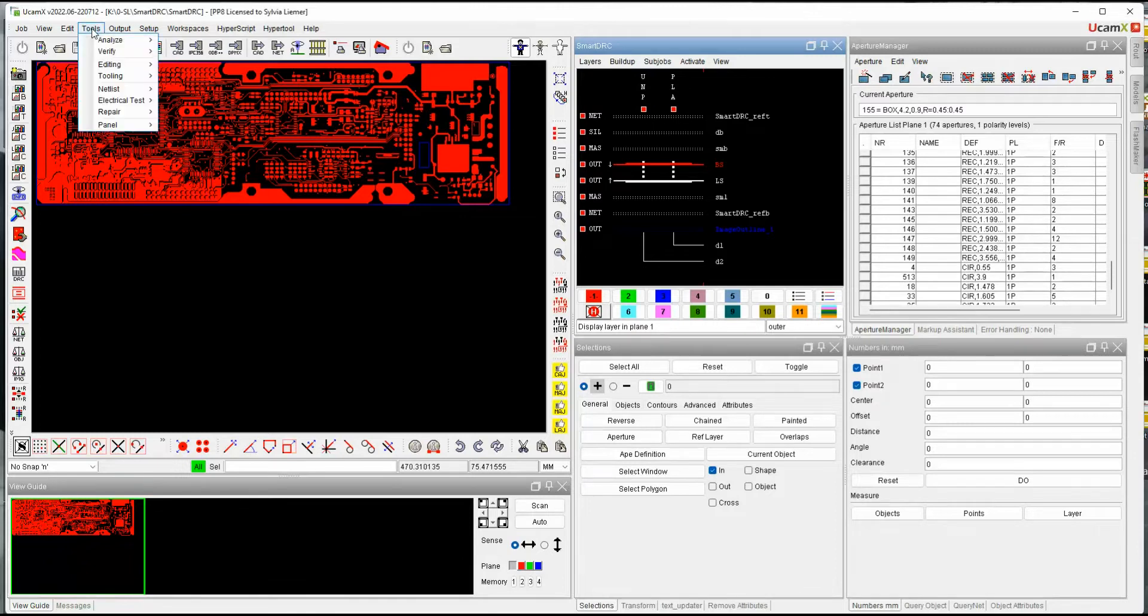
pyautogui.moveTo(103, 52)
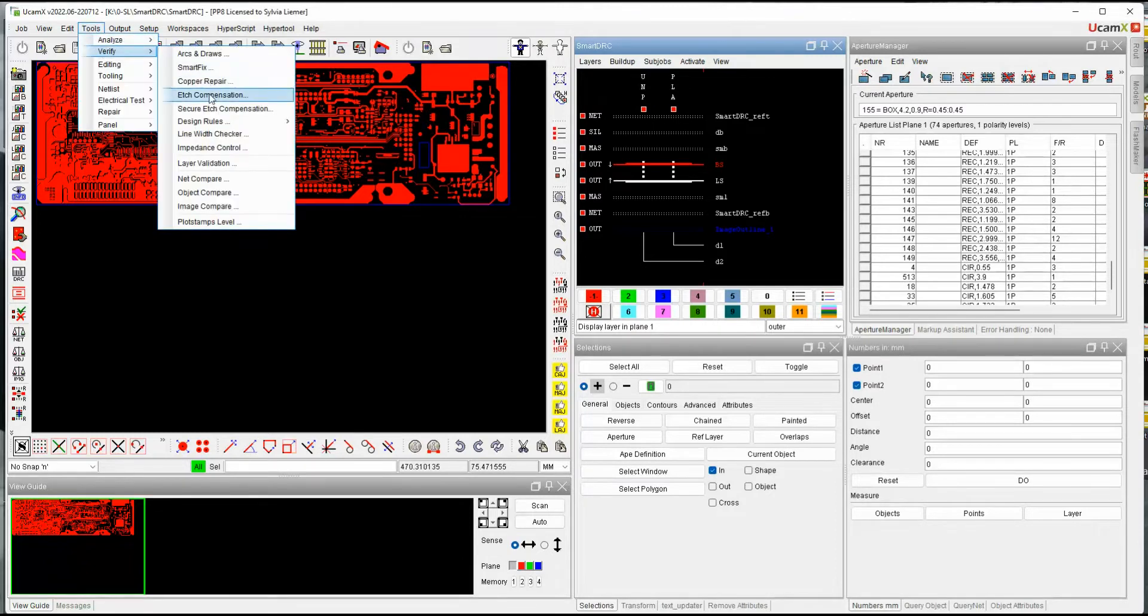
pyautogui.moveTo(216, 123)
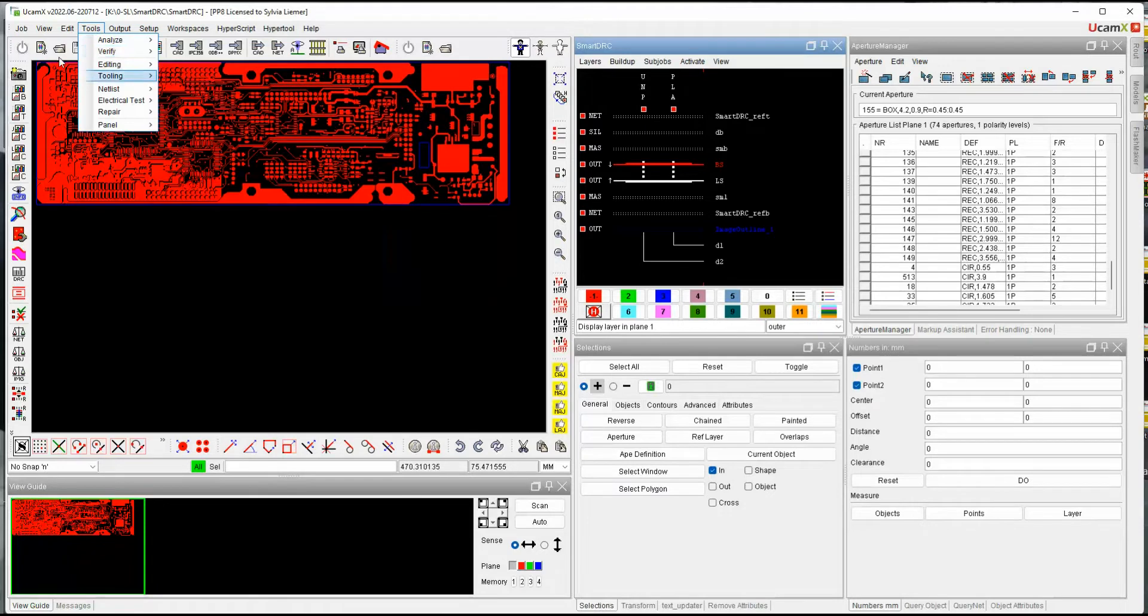
pyautogui.click(88, 28)
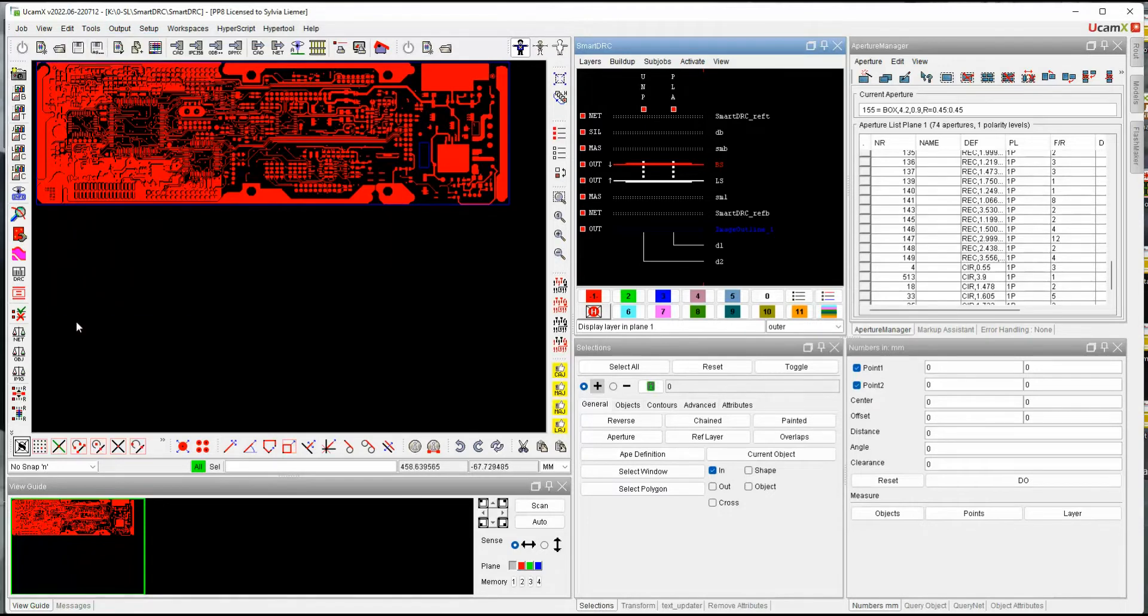
pyautogui.click(18, 273)
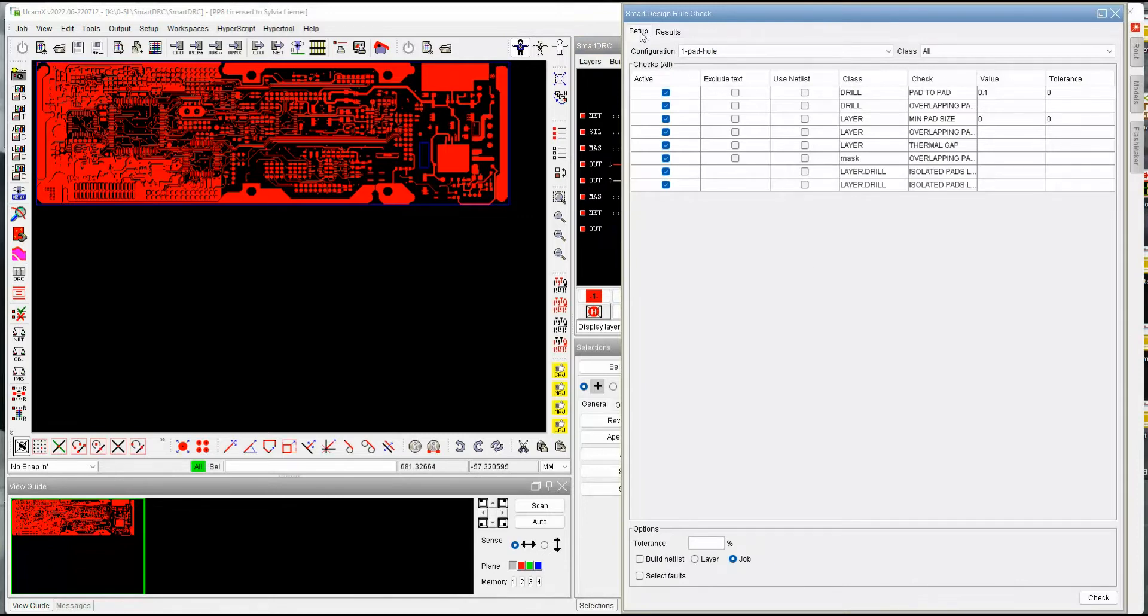
# Load the 3-clearance configuration for the design rule check.
pyautogui.click(889, 53)
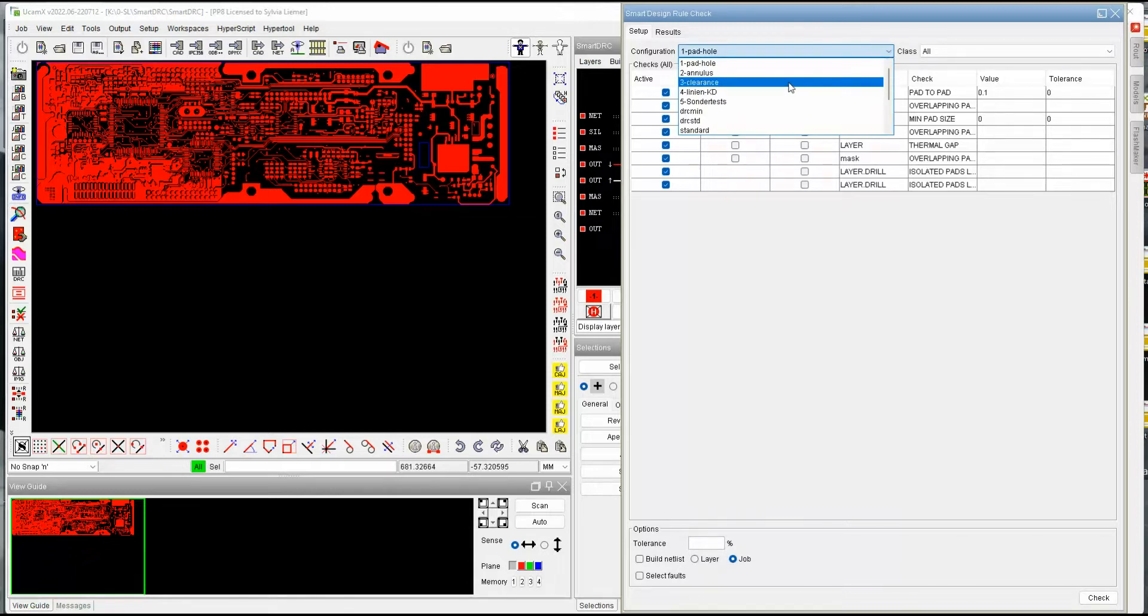
pyautogui.click(695, 84)
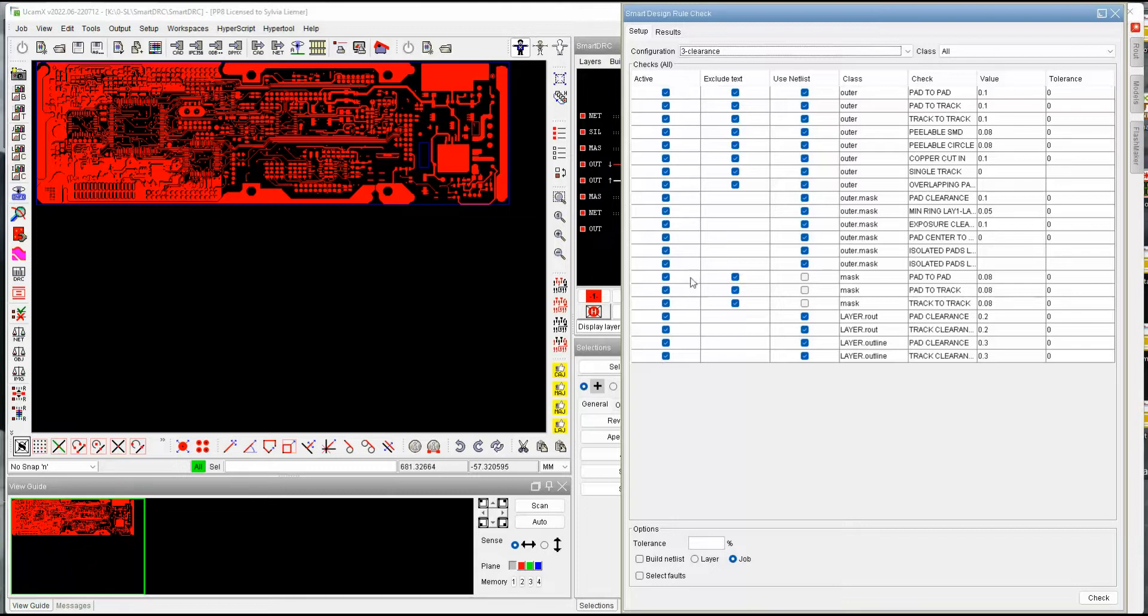
pyautogui.click(665, 276)
pyautogui.click(665, 290)
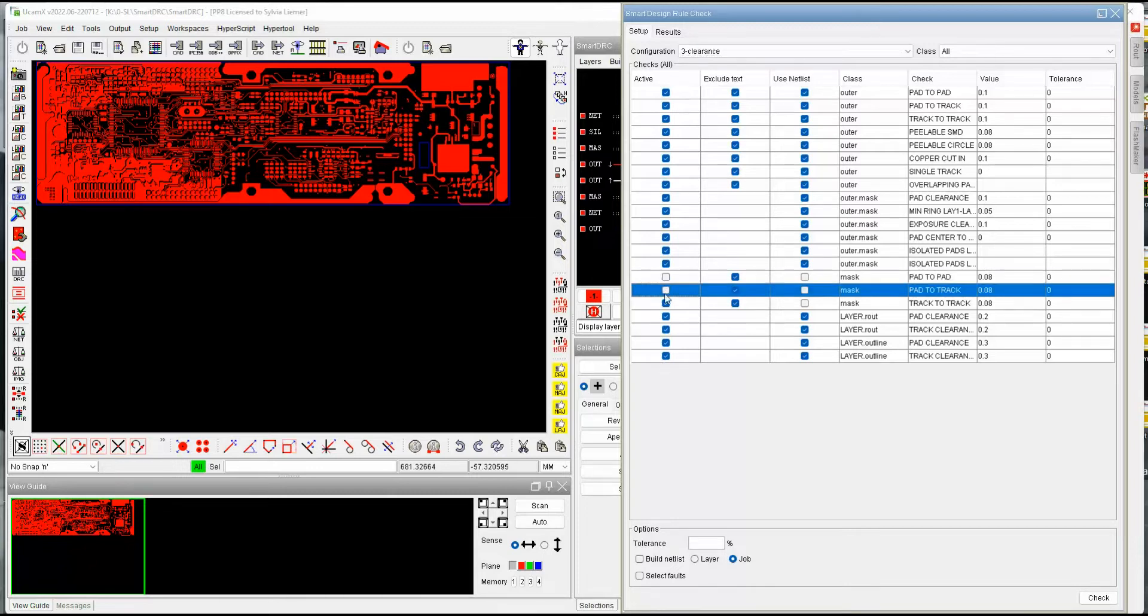
pyautogui.click(666, 303)
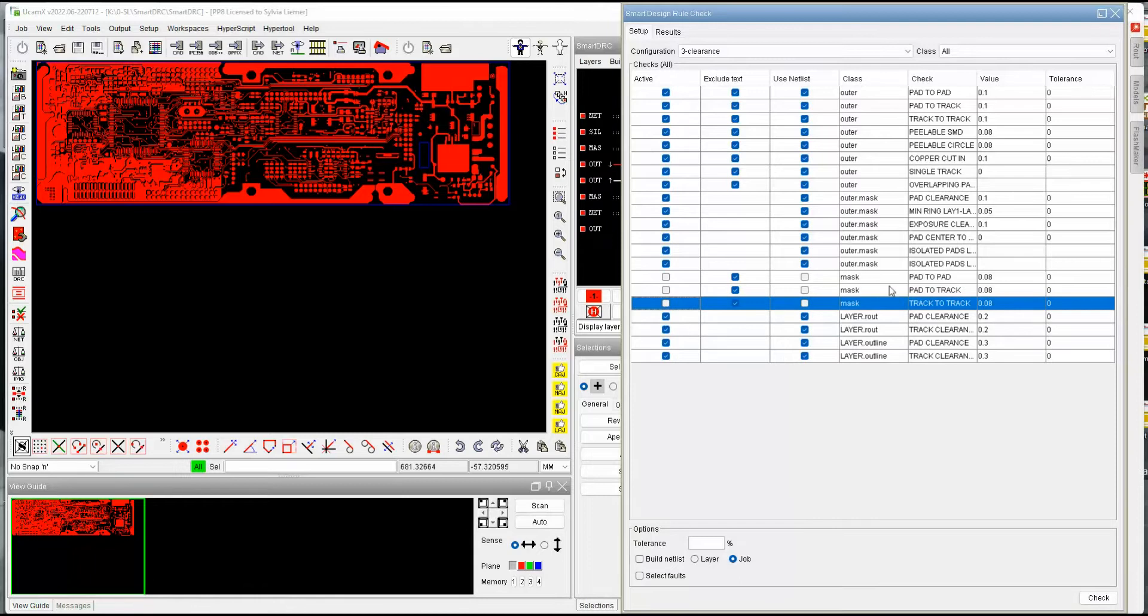
pyautogui.click(665, 290)
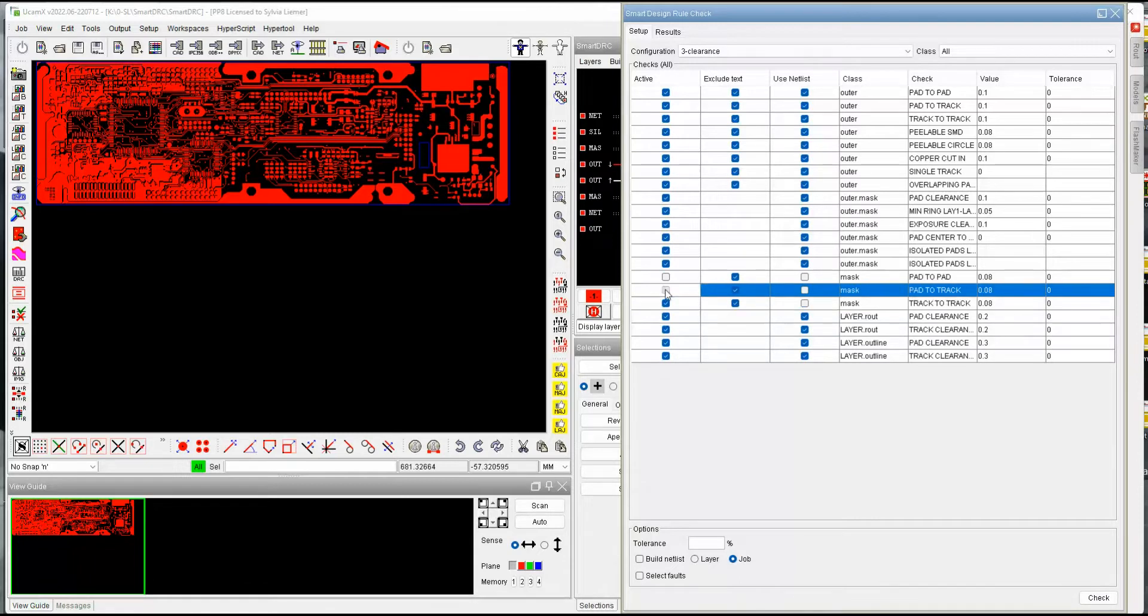
pyautogui.click(665, 277)
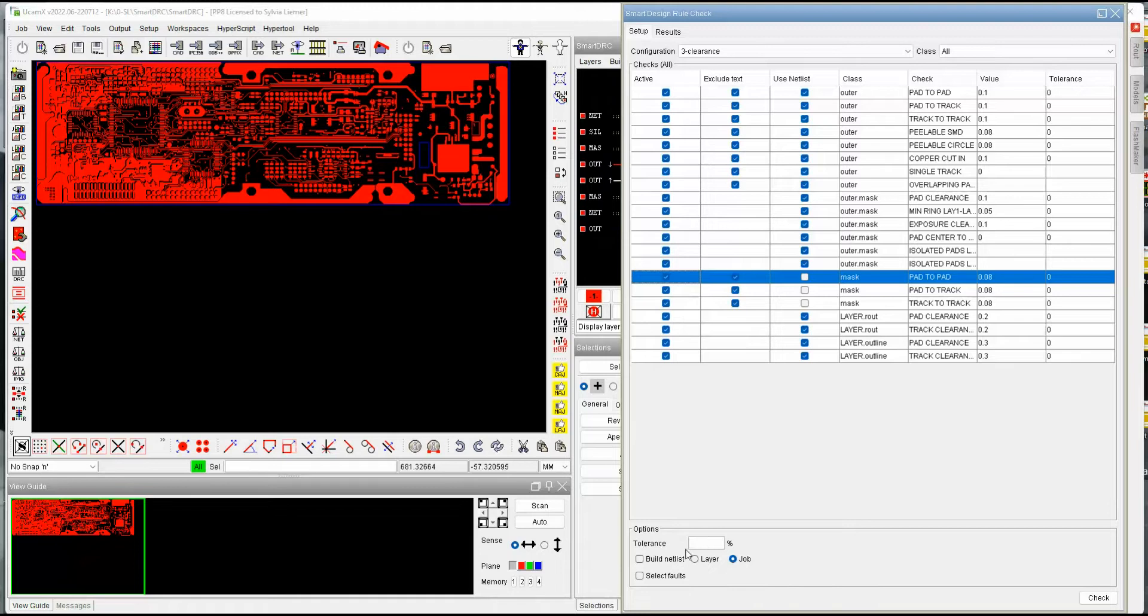
# Enable Build netlist, run the check on the whole job, dismiss the summary warning and look through the results table.
pyautogui.click(640, 560)
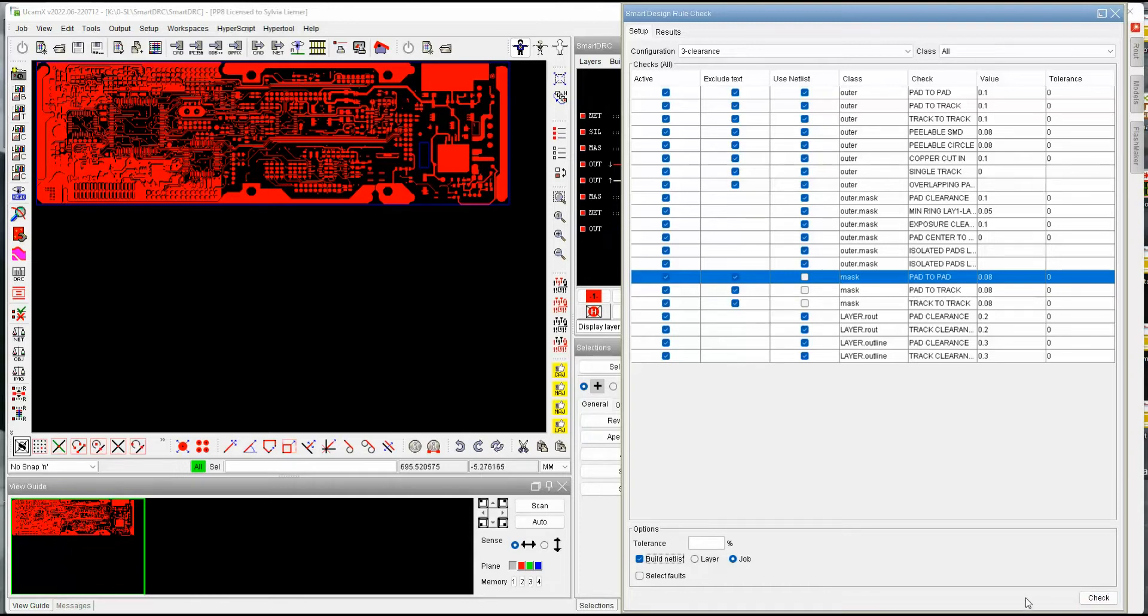
pyautogui.click(1101, 599)
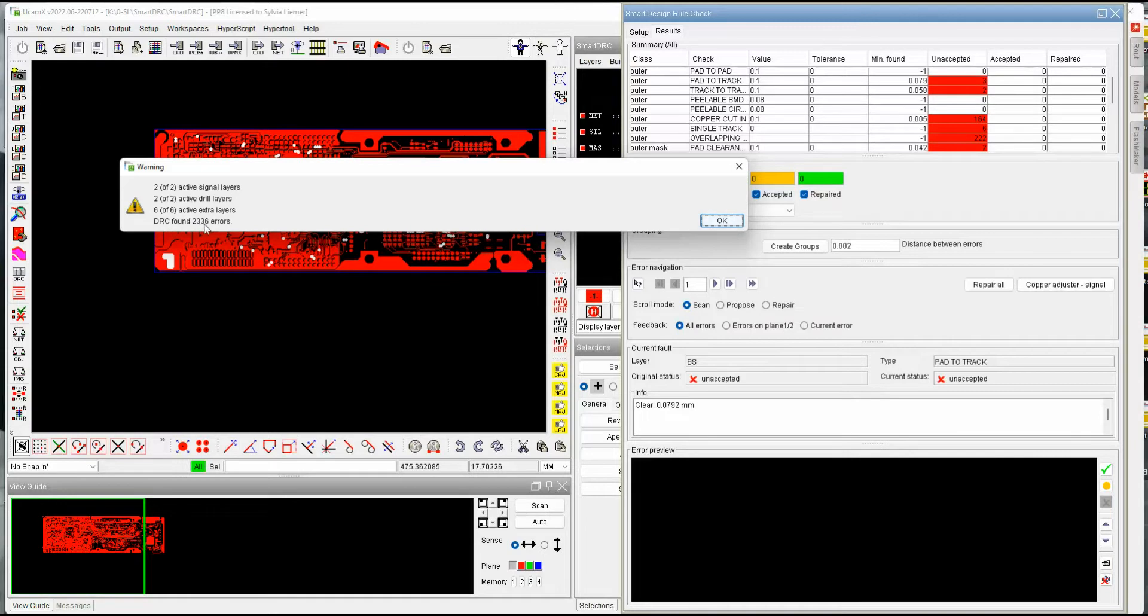
pyautogui.click(721, 221)
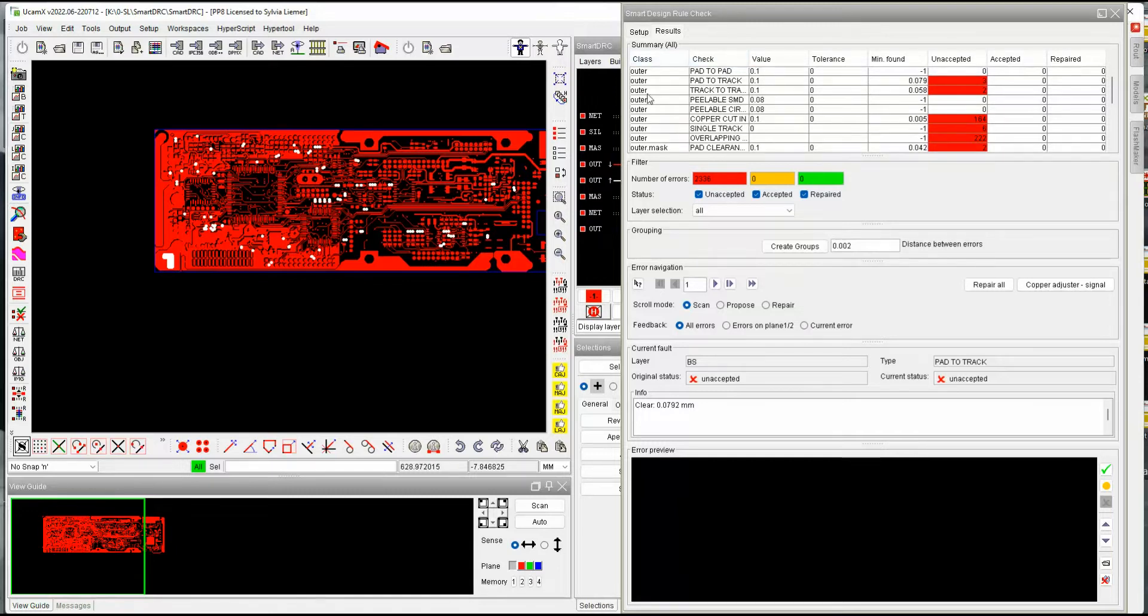
pyautogui.scroll(-5, 650, 98)
pyautogui.scroll(5, 642, 103)
# Filter the results to the outer PAD TO TRACK check and inspect its first error up close on the board.
pyautogui.click(559, 218)
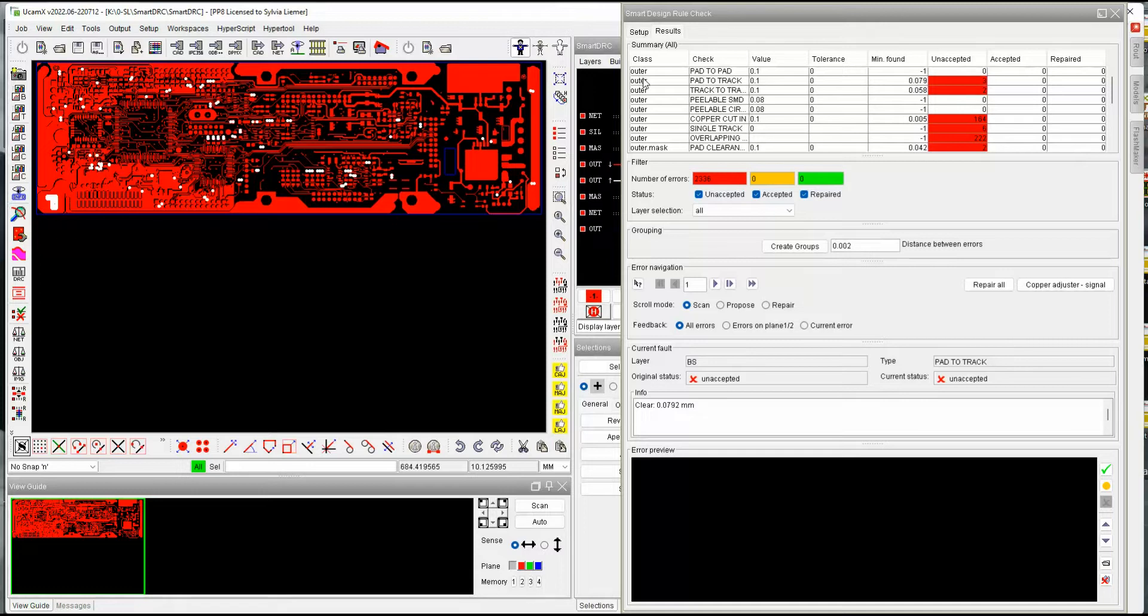
pyautogui.click(698, 81)
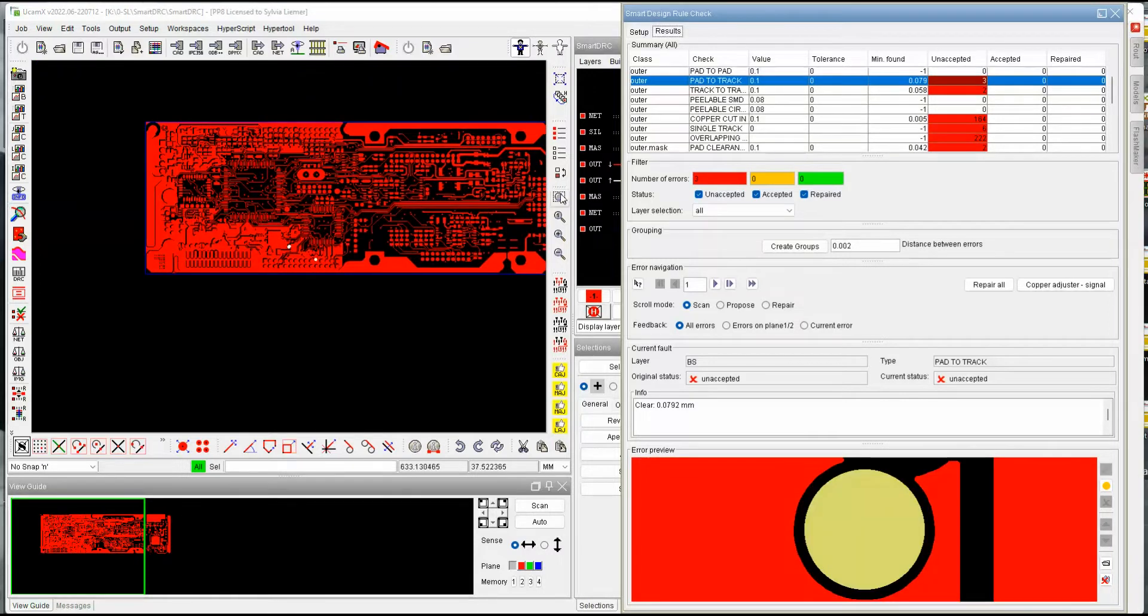
pyautogui.click(560, 197)
pyautogui.moveTo(432, 158); pyautogui.dragTo(464, 185)
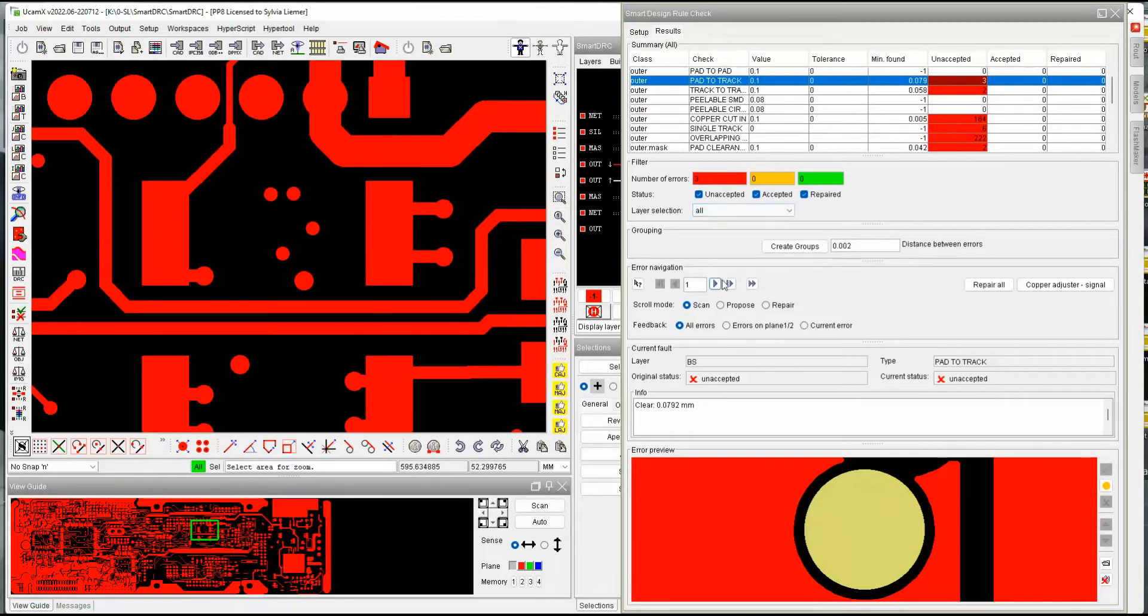
pyautogui.click(723, 284)
pyautogui.click(675, 283)
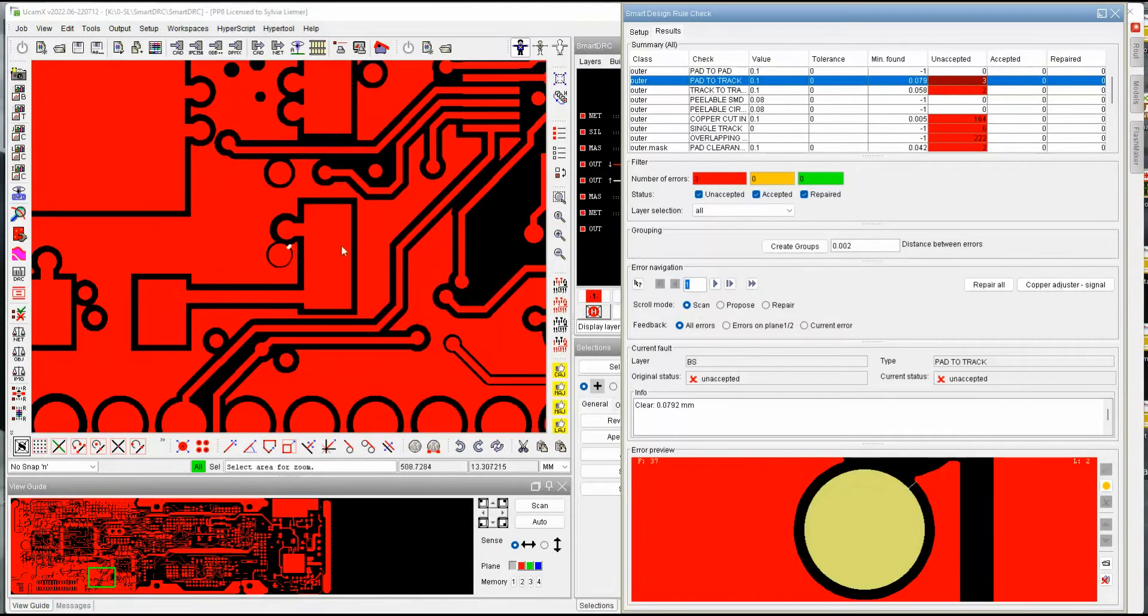
pyautogui.click(287, 265)
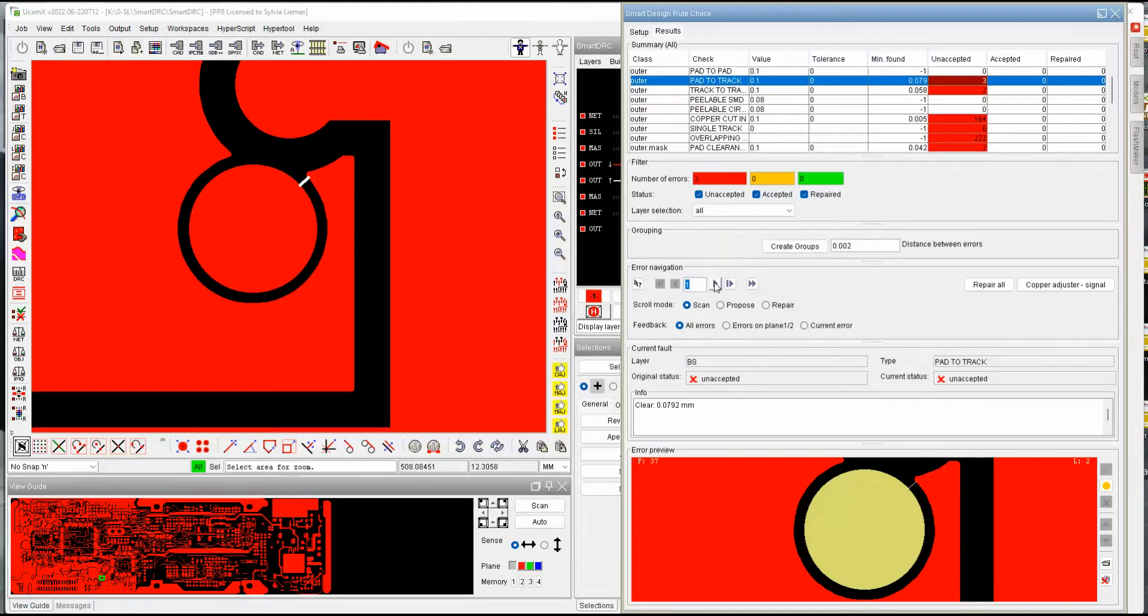
# Advance to the second PAD TO TRACK error and examine the gap between the track and the round pad.
pyautogui.click(715, 284)
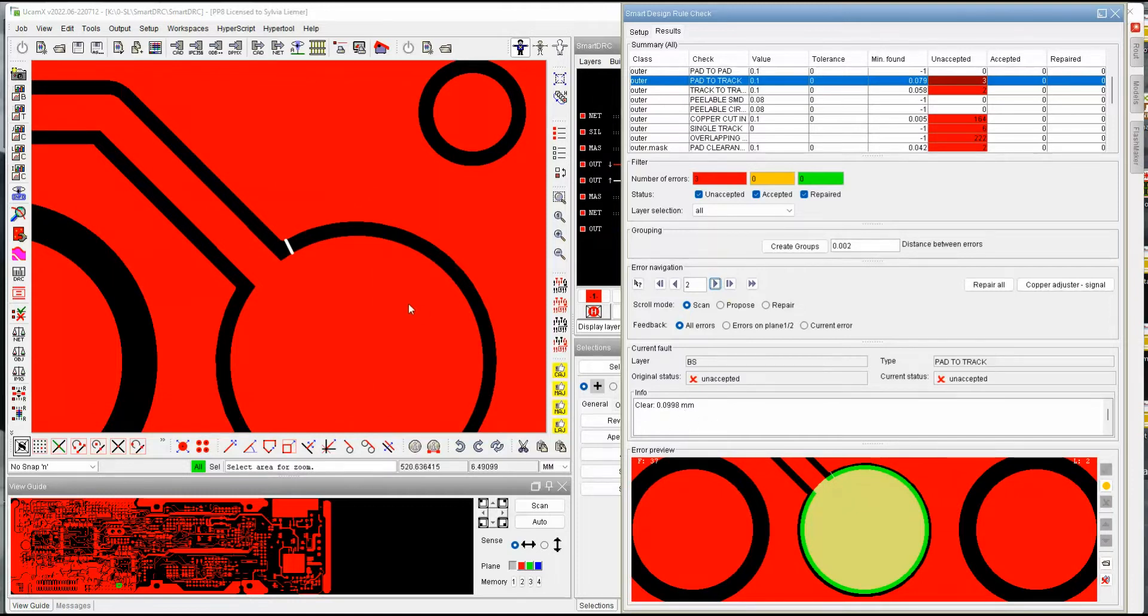
pyautogui.scroll(-2, 376, 257)
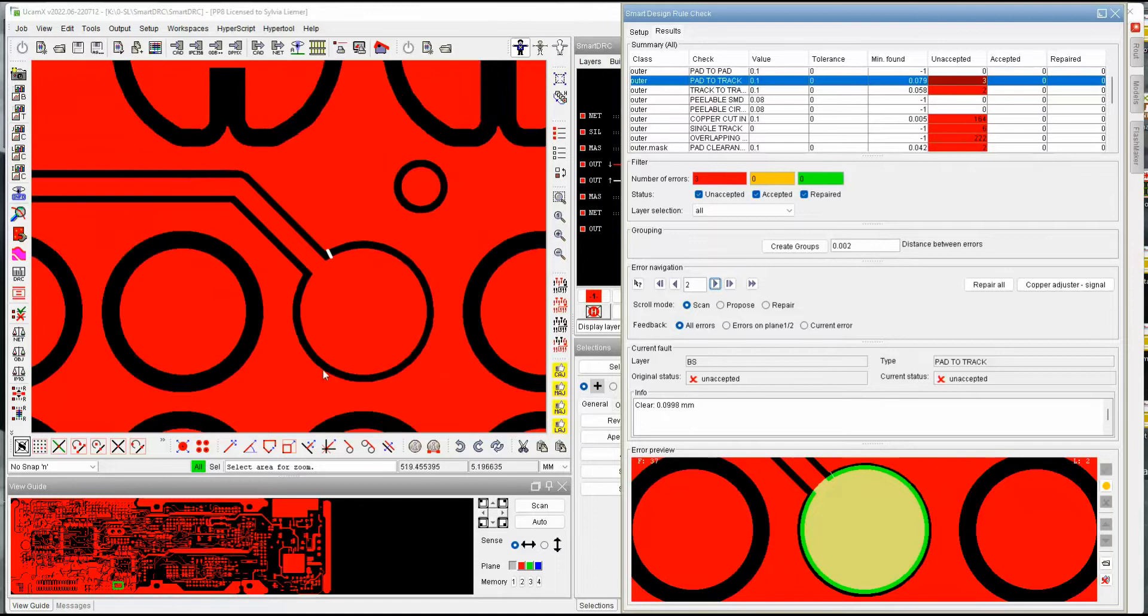
pyautogui.scroll(1, 329, 354)
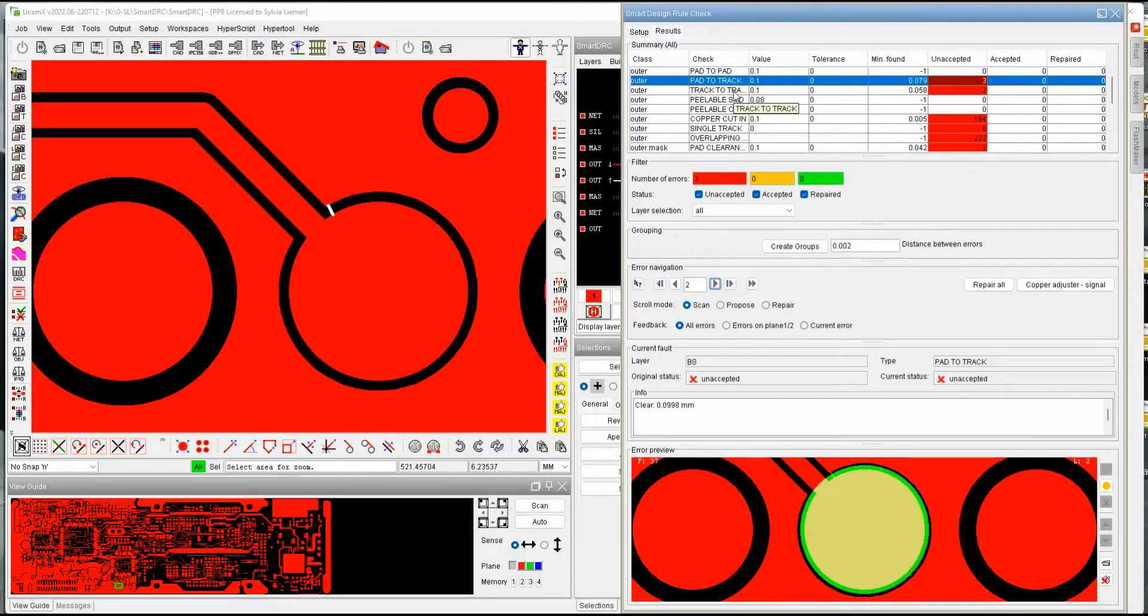
# Widen the Check column to show full check names and display the outer.mask MIN RING LAY1-LAY2 errors.
pyautogui.scroll(-2, 735, 96)
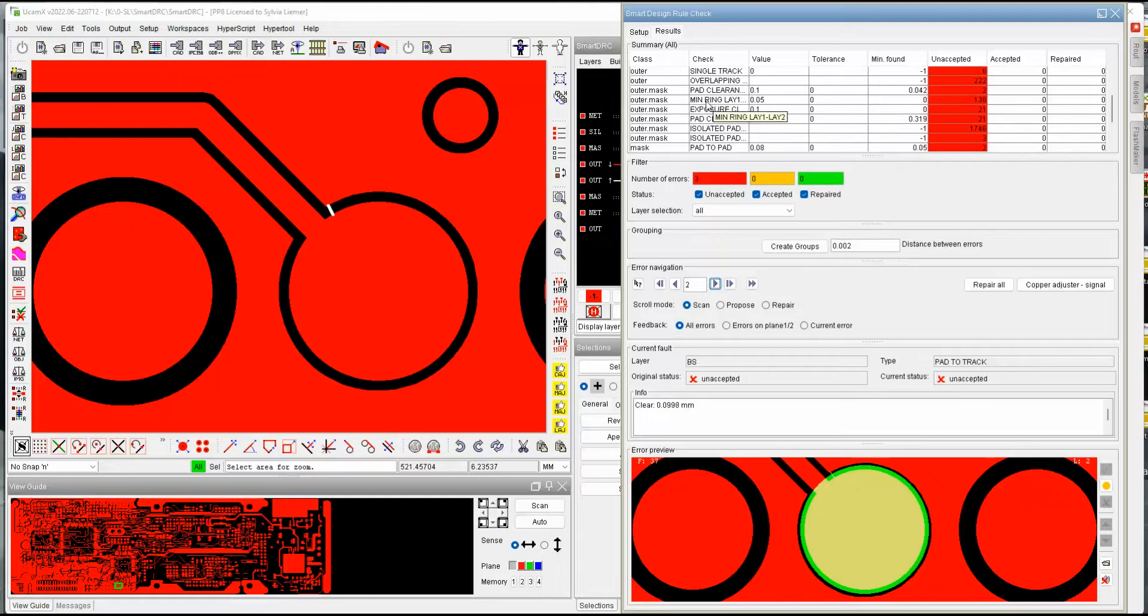
pyautogui.moveTo(746, 58); pyautogui.dragTo(783, 59)
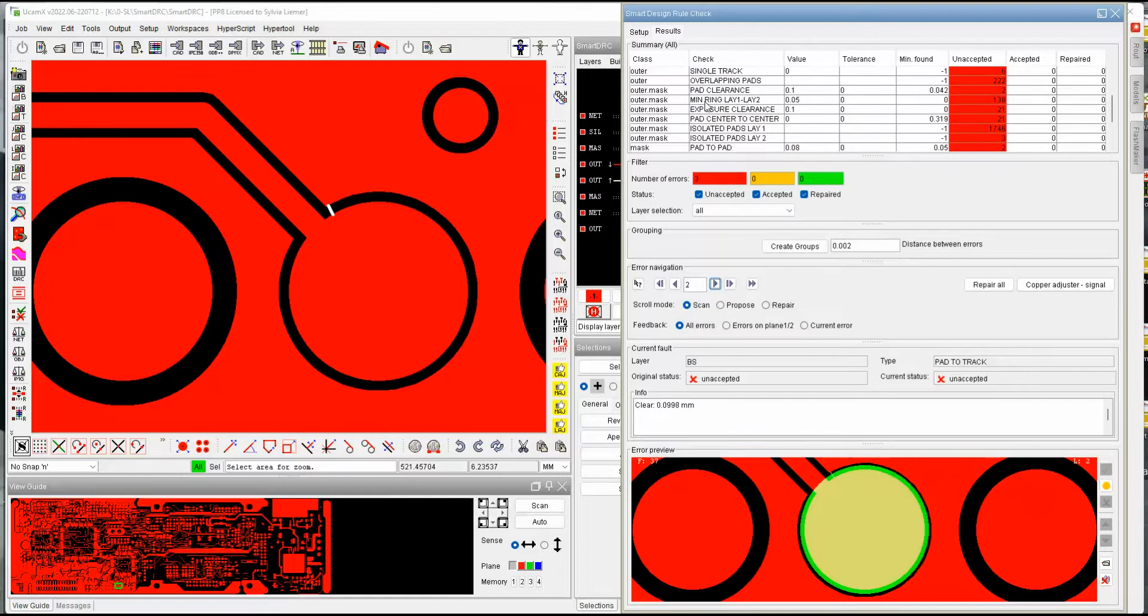
pyautogui.click(757, 100)
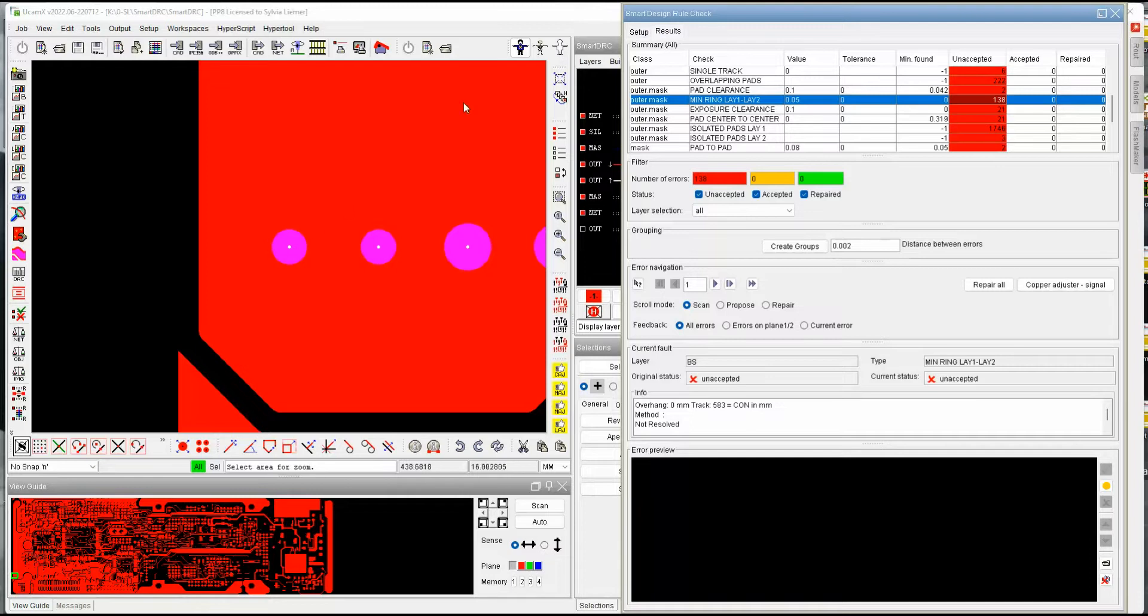
# Inspect the first MIN RING LAY1-LAY2 error up close in outline display, and restore the filled display.
pyautogui.click(540, 50)
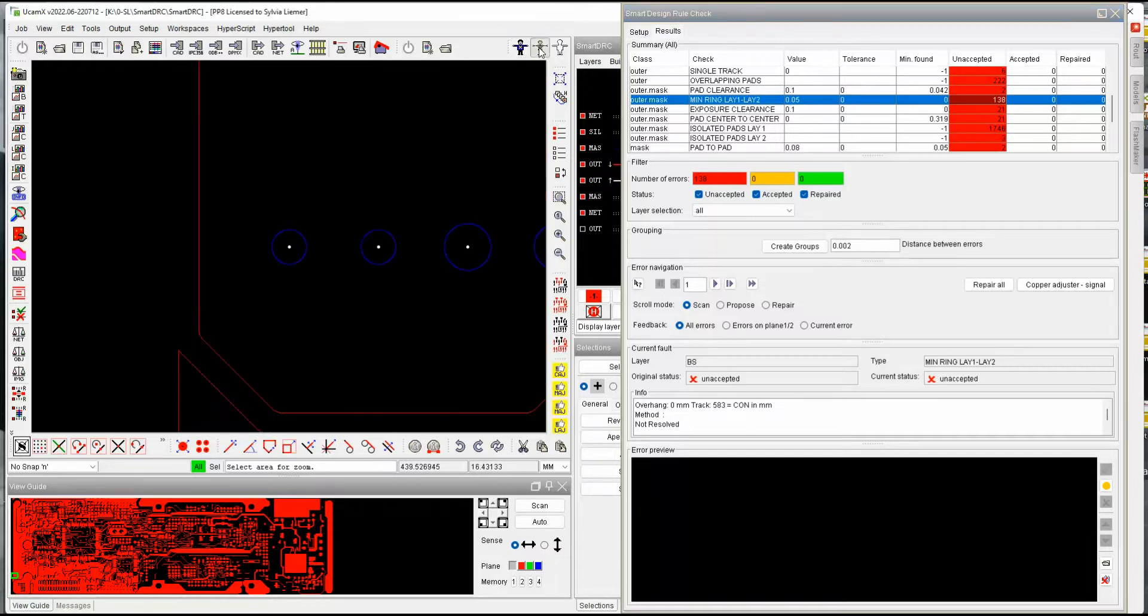
pyautogui.click(284, 278)
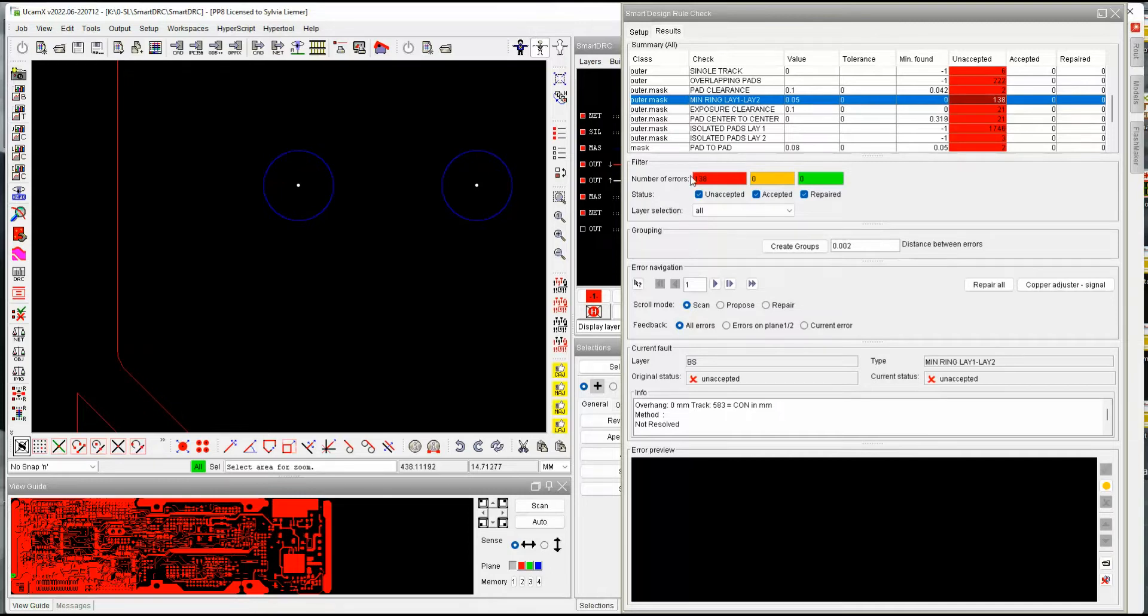
pyautogui.click(521, 48)
# Advance to error 5 of the MIN RING LAY1-LAY2 check and examine the ring of its round pad and its surroundings.
pyautogui.click(716, 283)
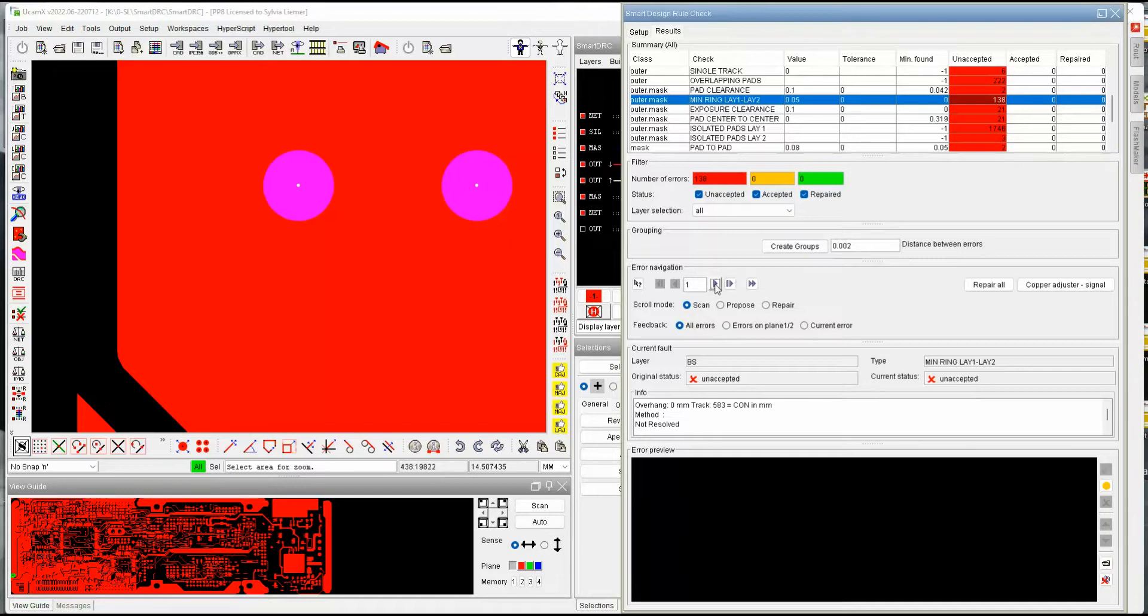
pyautogui.click(715, 283)
pyautogui.click(715, 283)
pyautogui.click(715, 283)
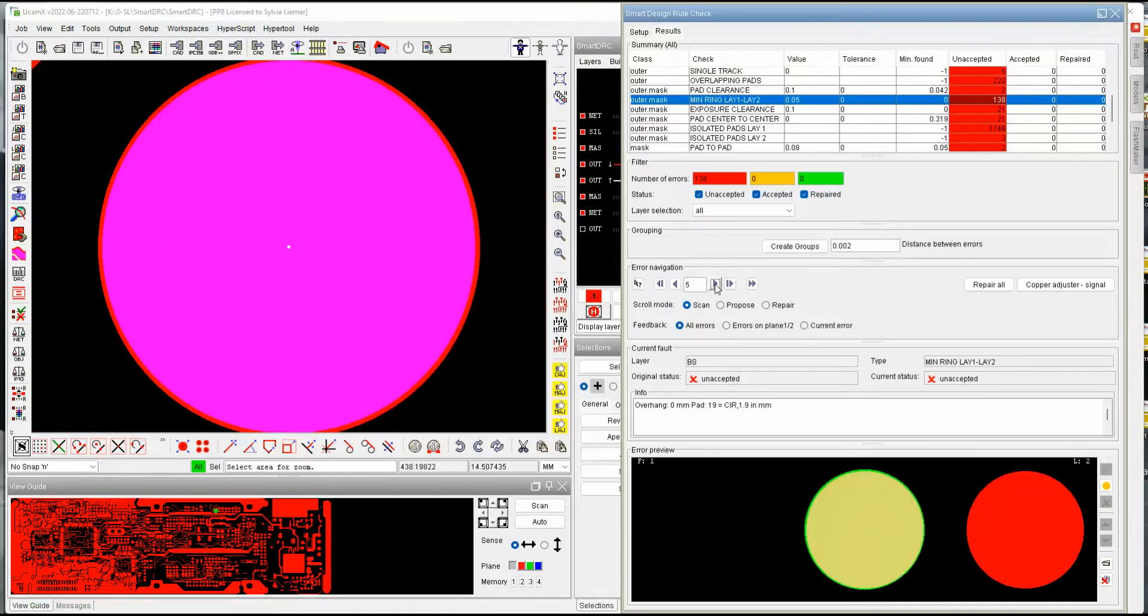
pyautogui.scroll(-3, 303, 232)
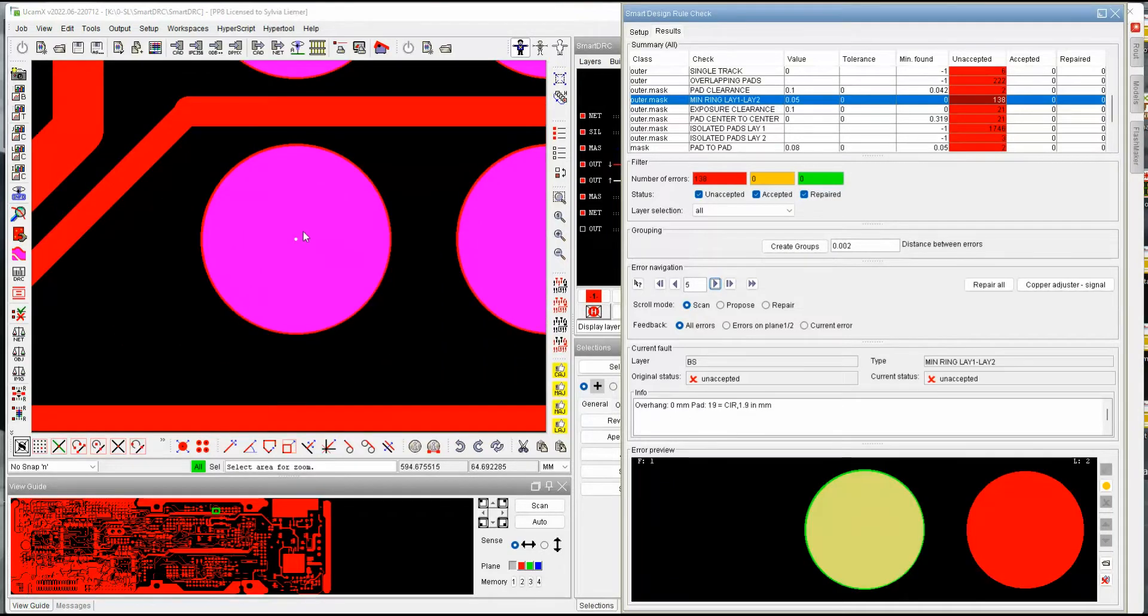
pyautogui.scroll(-2, 303, 233)
pyautogui.scroll(2, 303, 233)
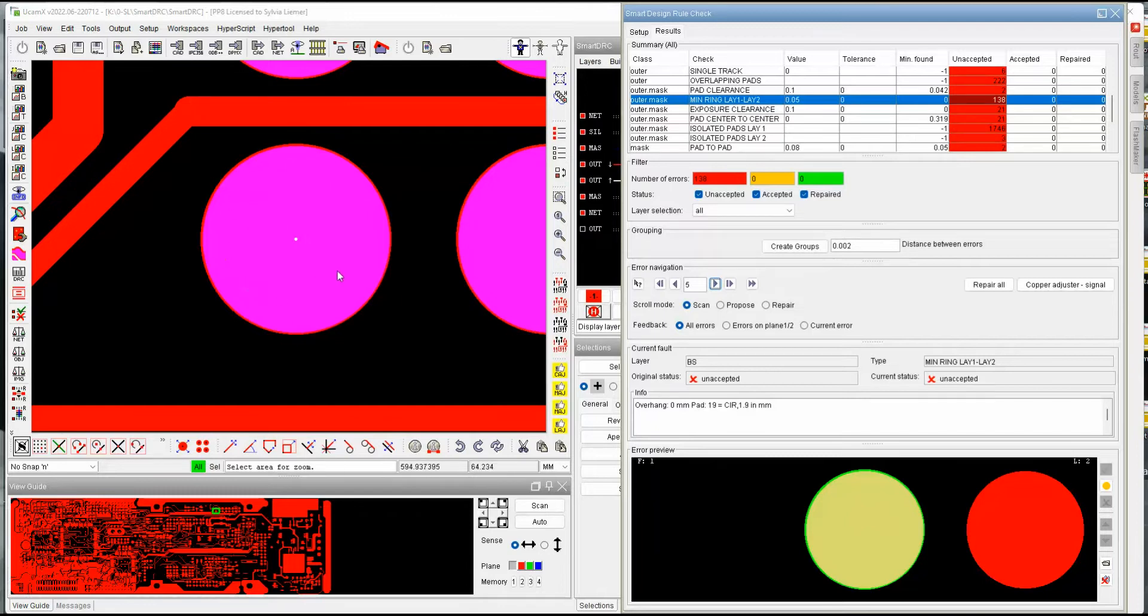
pyautogui.scroll(-3, 296, 203)
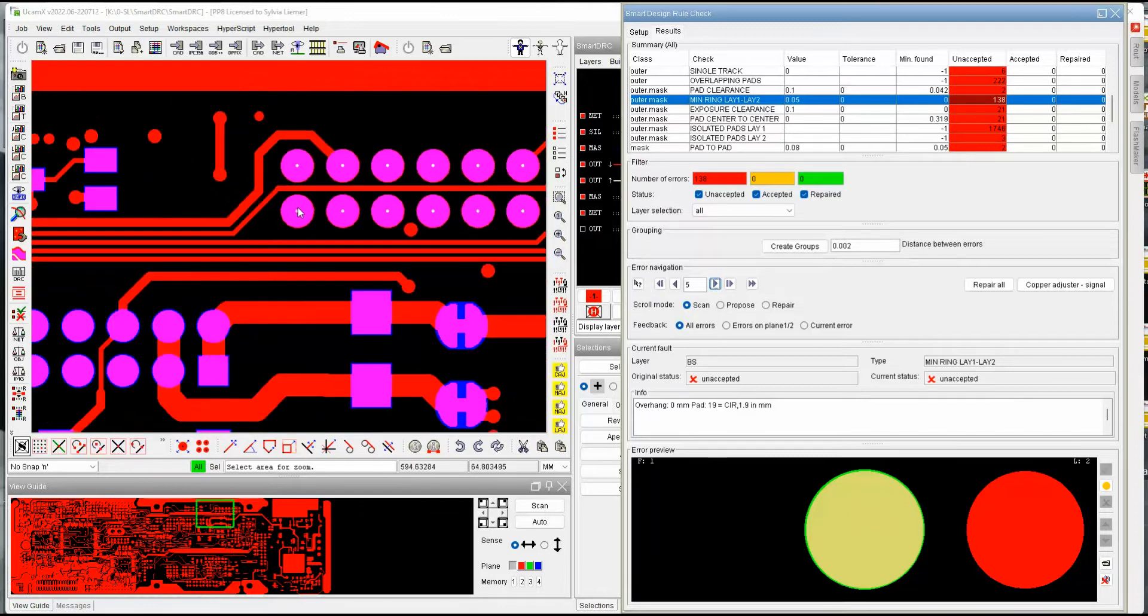
pyautogui.scroll(4, 297, 210)
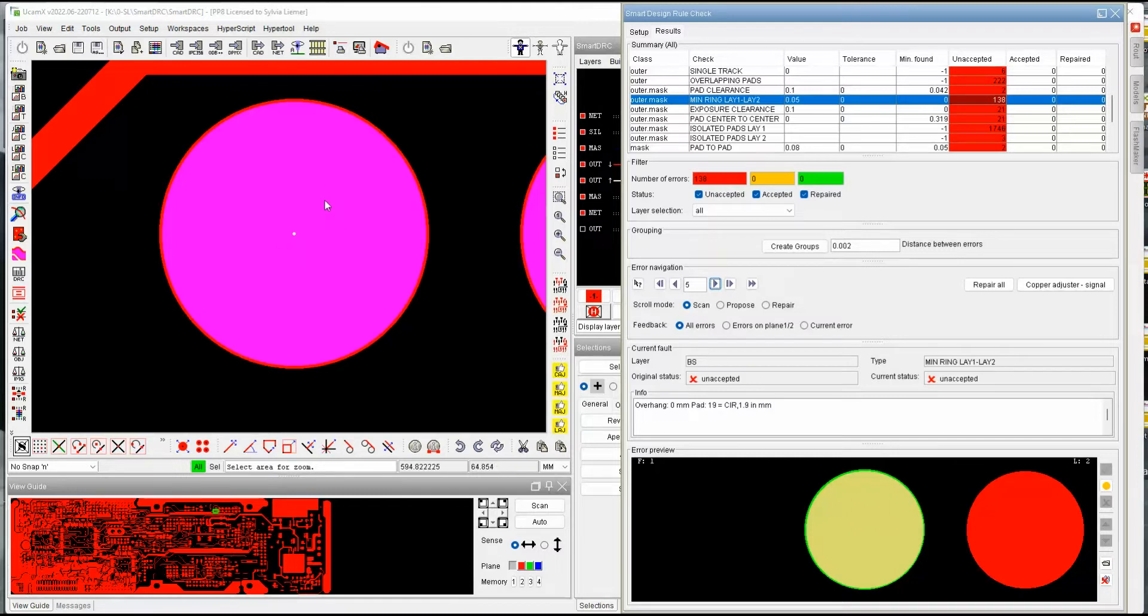
# Browse the MIN RING LAY1-LAY2 errors forward to error 10 and back to error 5.
pyautogui.click(715, 284)
pyautogui.click(716, 284)
pyautogui.click(716, 284)
pyautogui.click(716, 284)
pyautogui.click(715, 284)
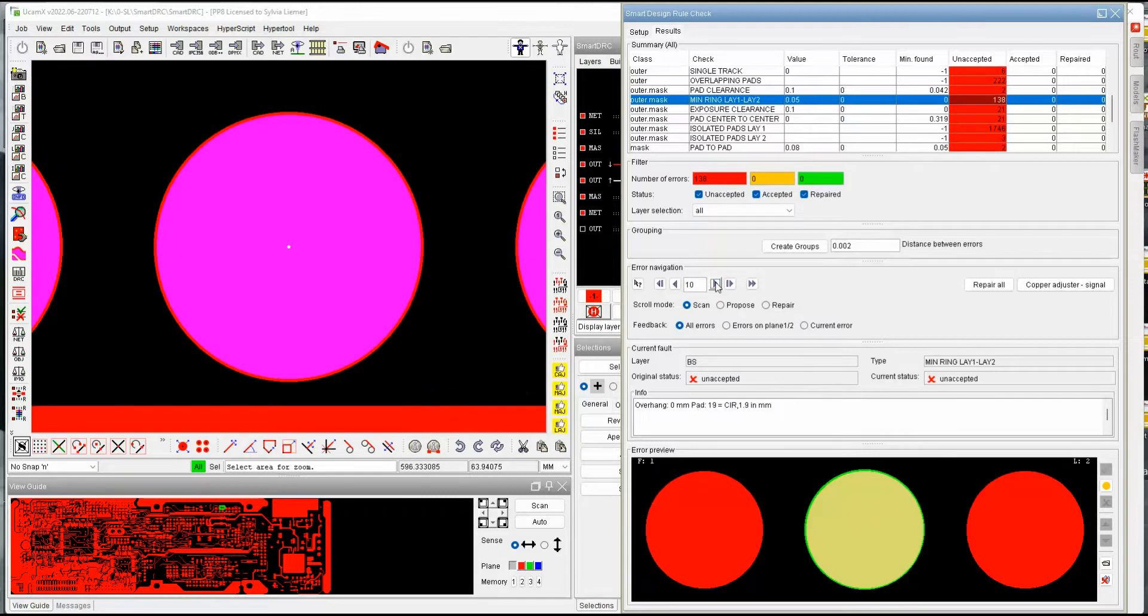
pyautogui.click(675, 285)
pyautogui.click(675, 284)
pyautogui.click(675, 285)
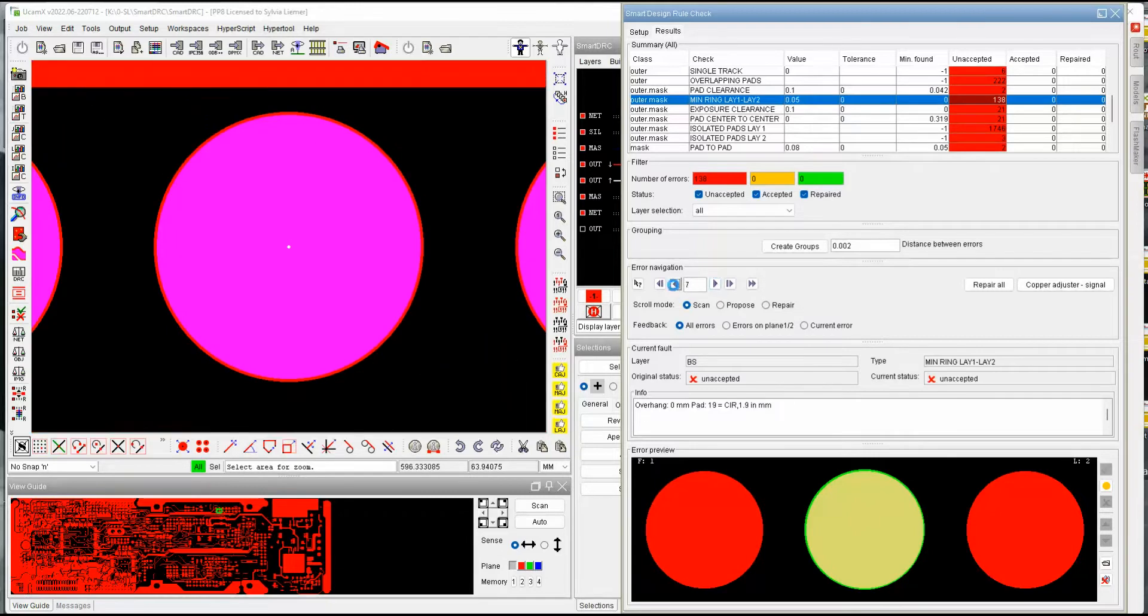
pyautogui.click(675, 284)
pyautogui.click(675, 284)
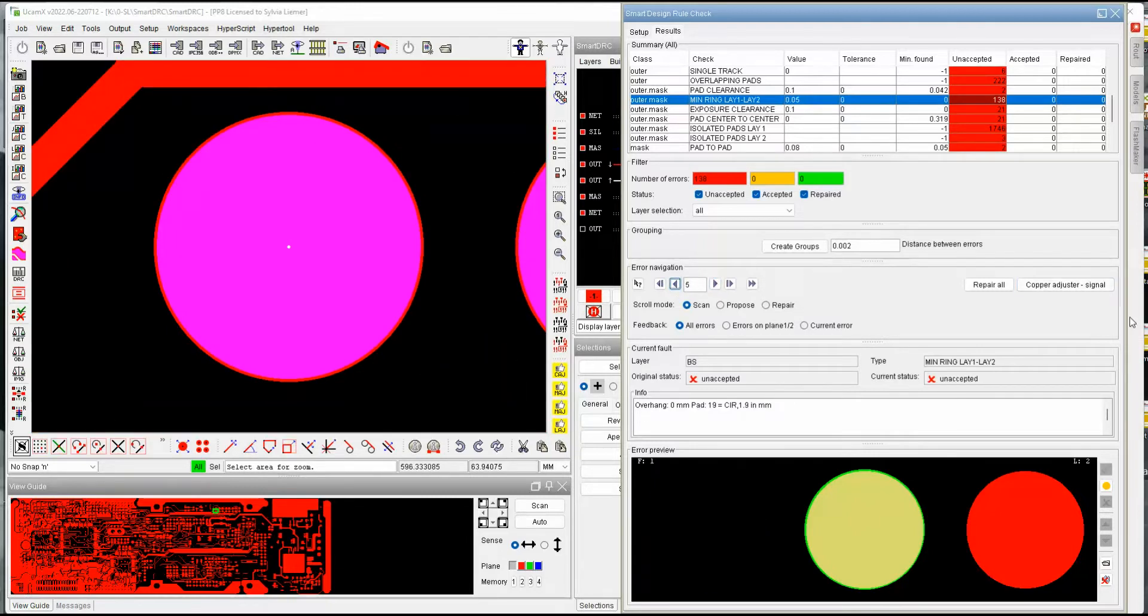
# Set the scroll mode to Propose and compare the expand and neck repair proposals for MIN RING LAY1-LAY2 error 5.
pyautogui.click(721, 305)
pyautogui.click(717, 287)
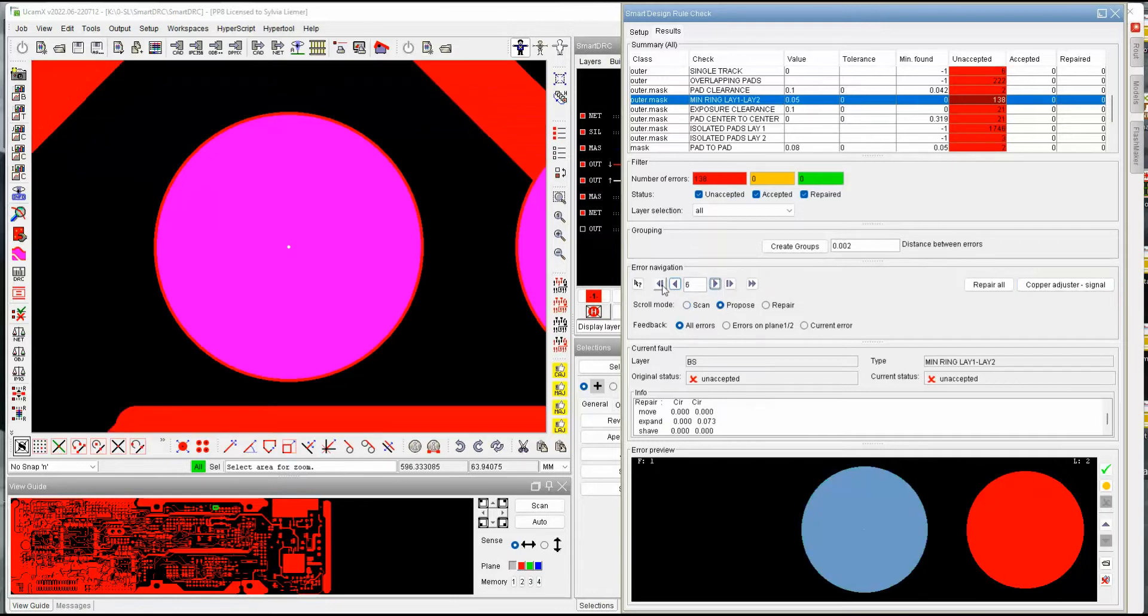
pyautogui.click(676, 285)
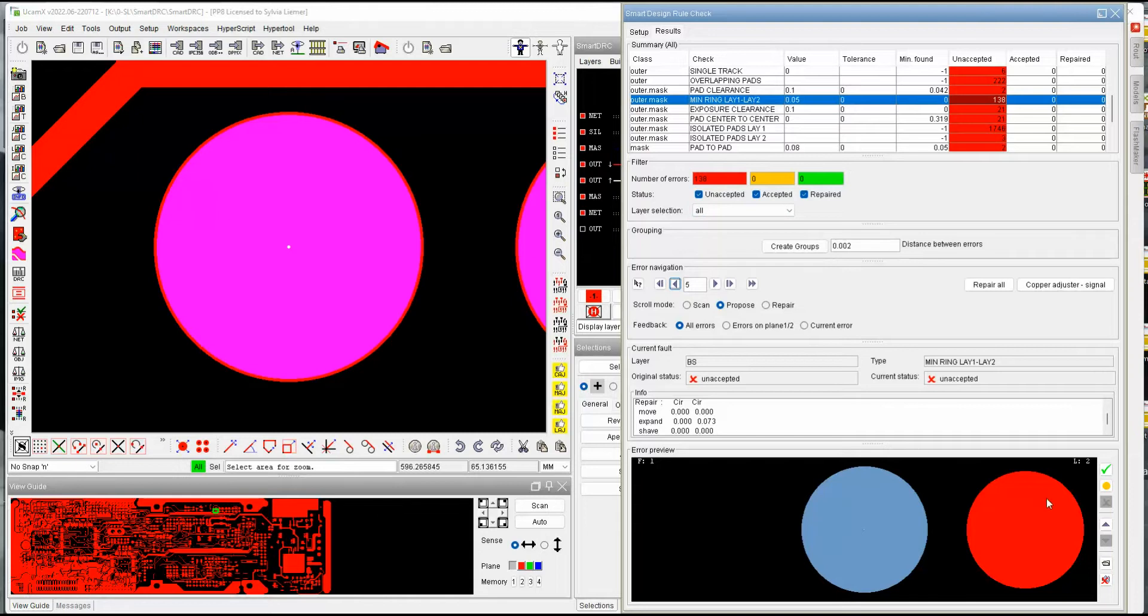
pyautogui.click(1106, 527)
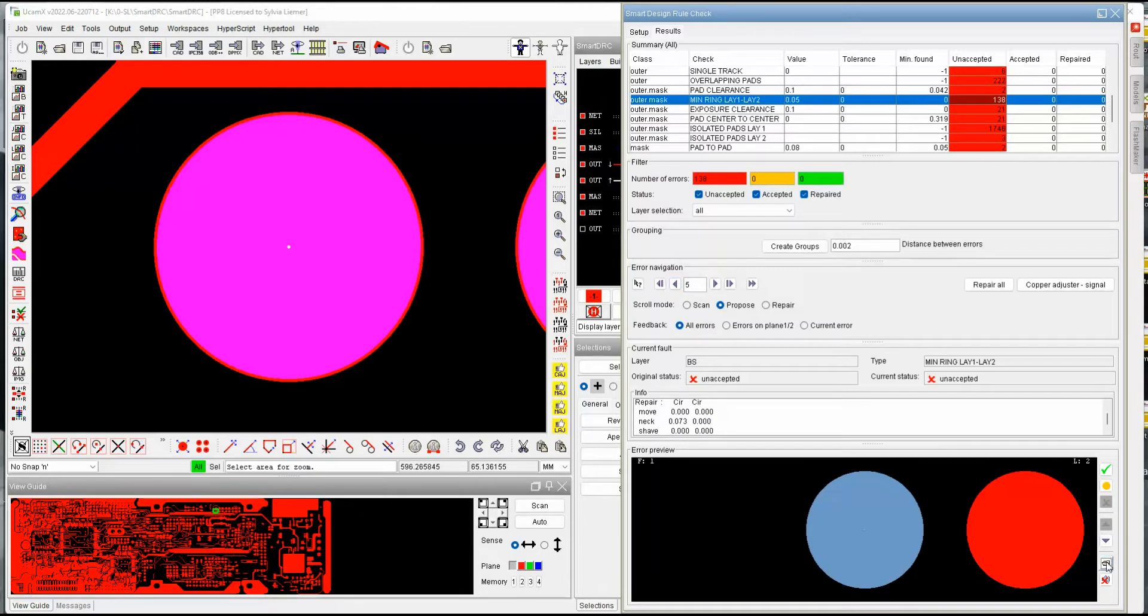
pyautogui.click(1107, 541)
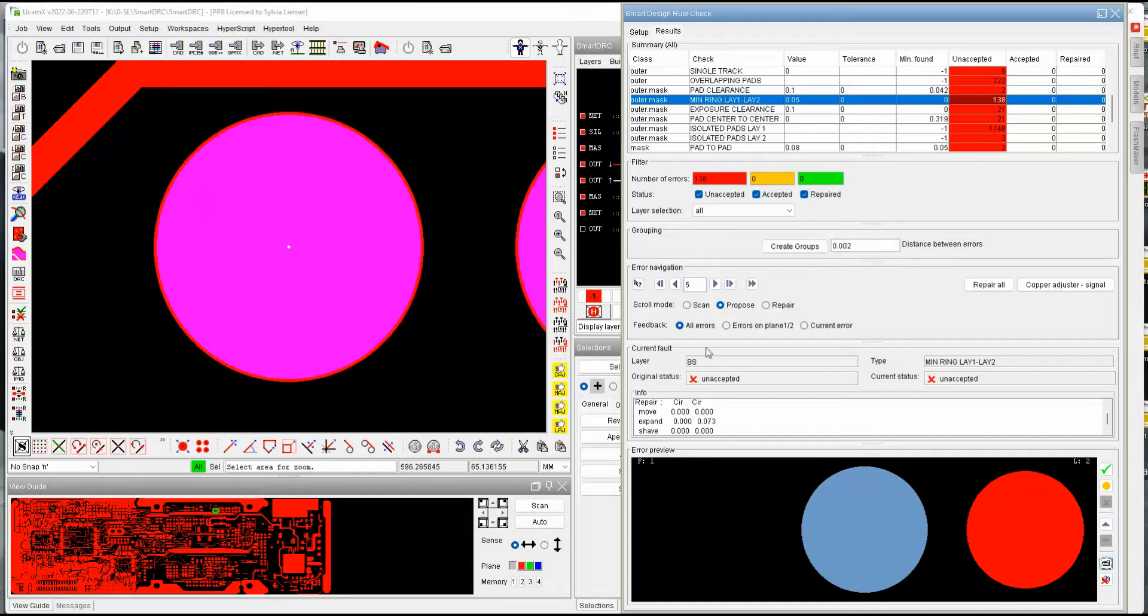
# Apply the proposed expand repair to errors 5 and 6 of the MIN RING LAY1-LAY2 check.
pyautogui.click(1107, 471)
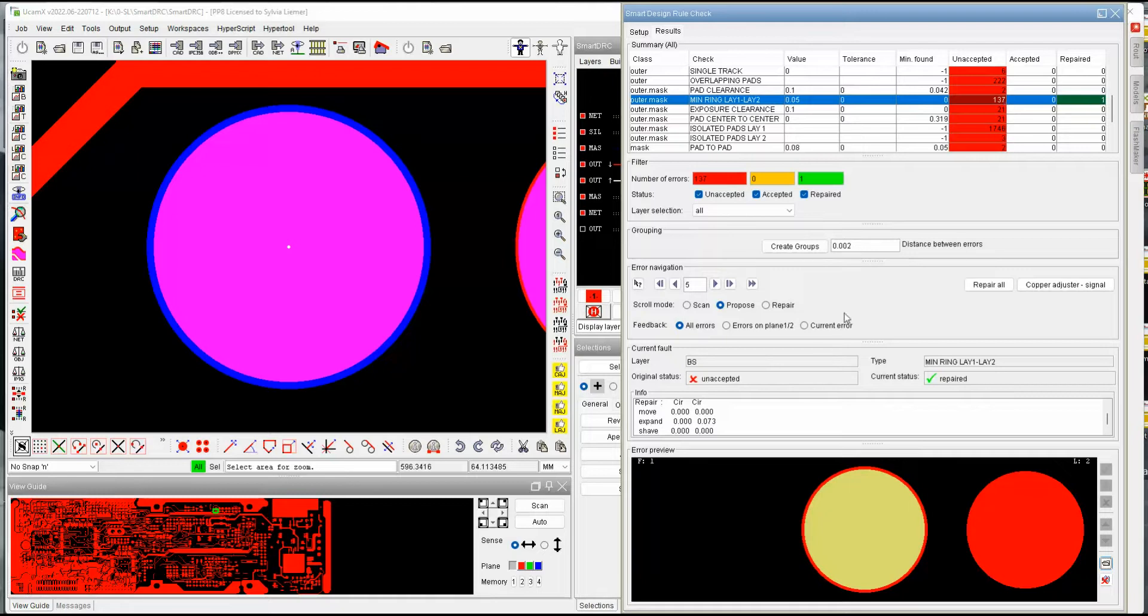
pyautogui.click(715, 284)
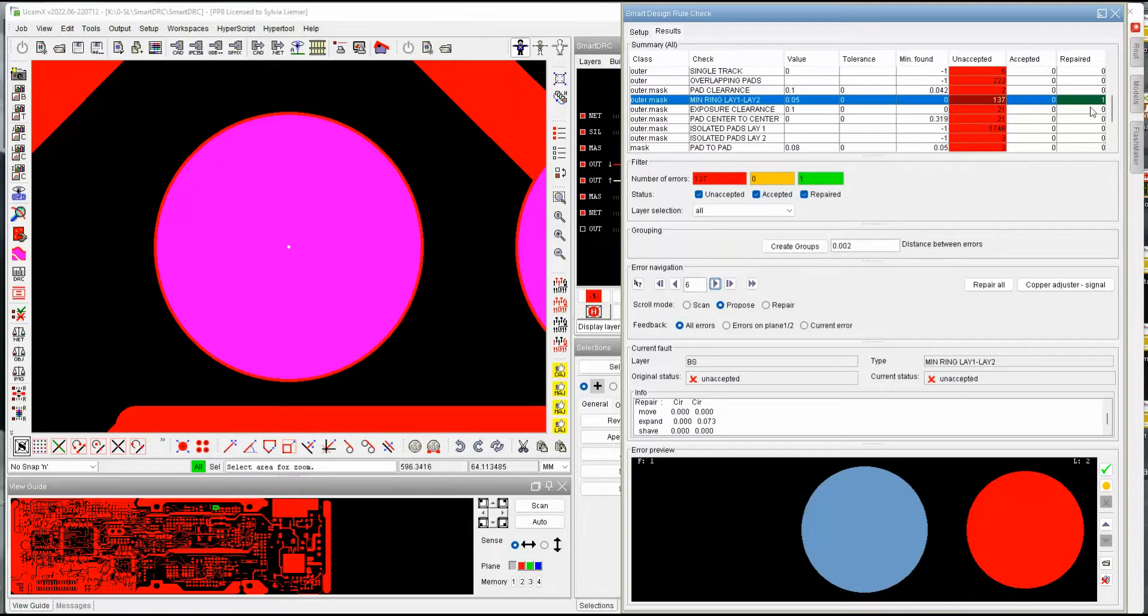
pyautogui.click(1107, 470)
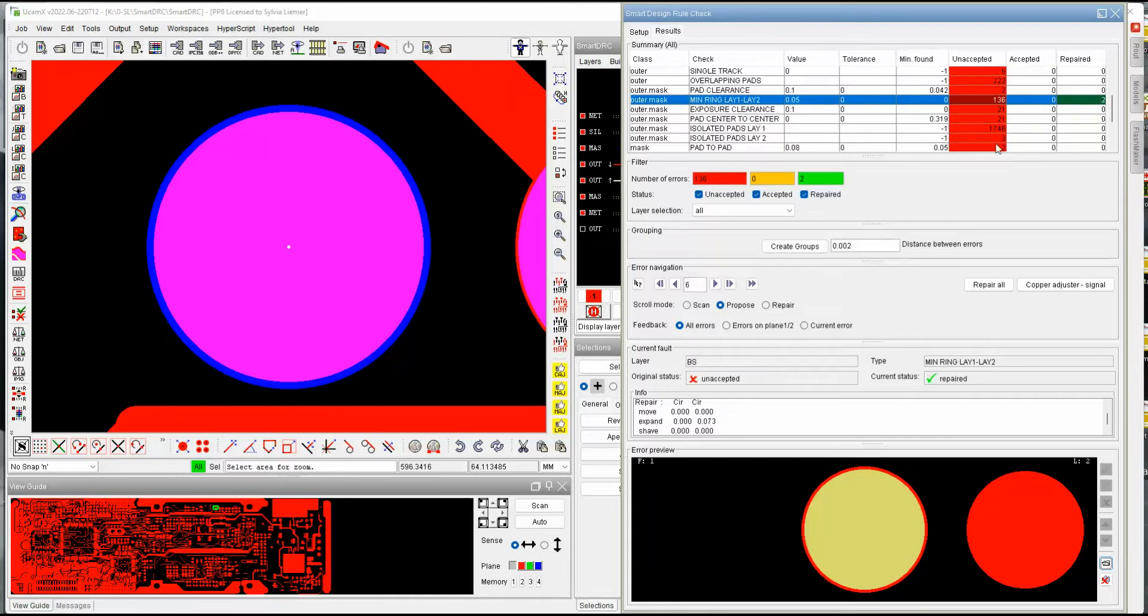
# Repair the first mask PAD TO PAD error on layer smb using the shave proposal instead of the neck proposal.
pyautogui.scroll(-2, 835, 109)
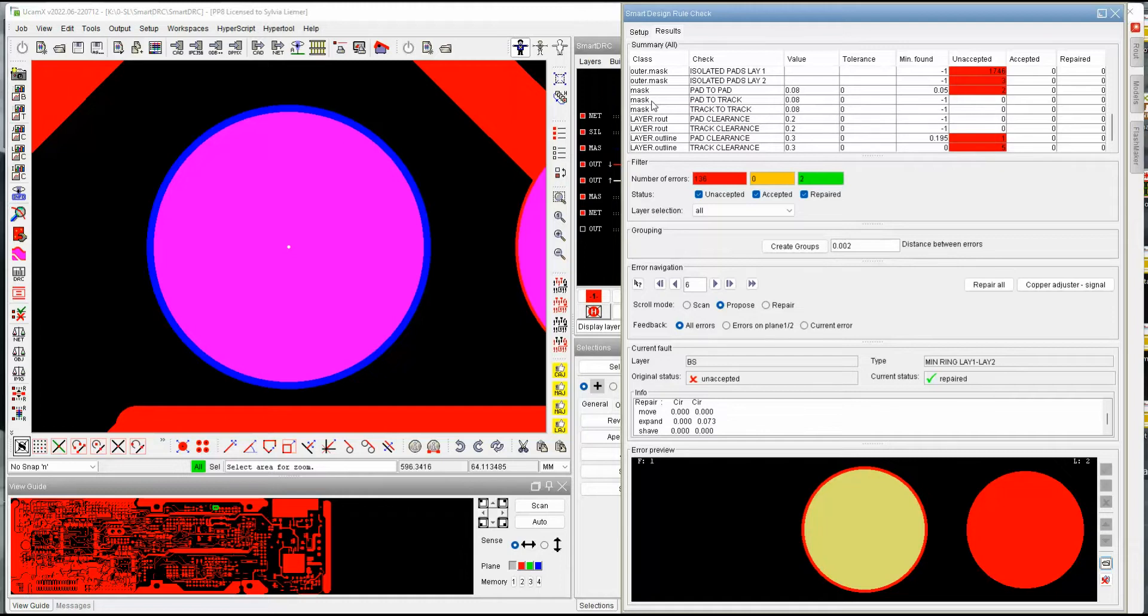
pyautogui.click(726, 91)
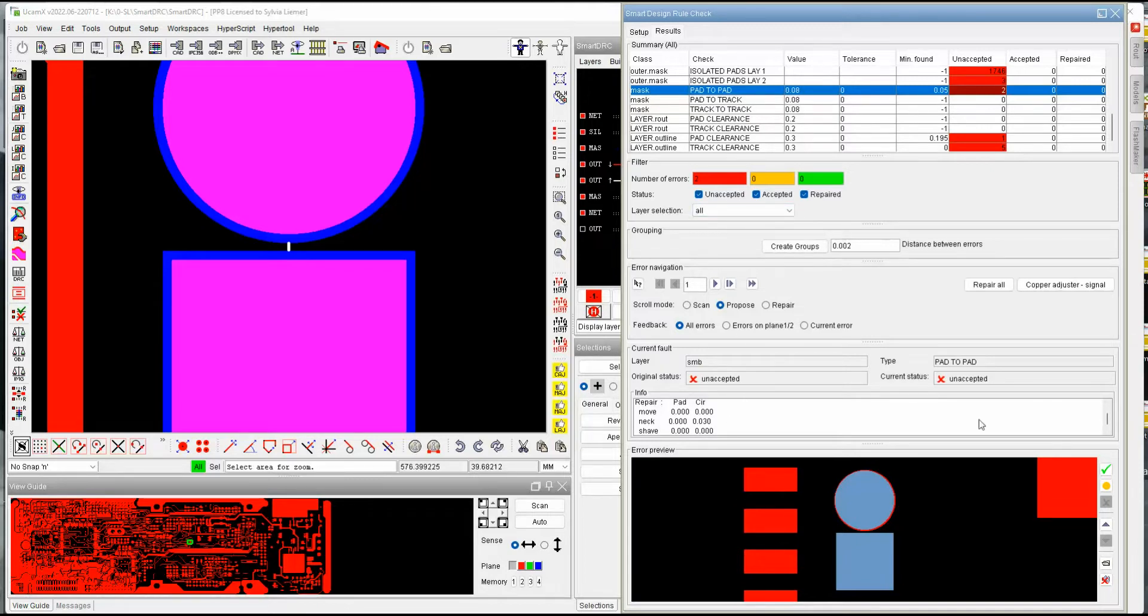
pyautogui.click(1107, 526)
pyautogui.click(1108, 470)
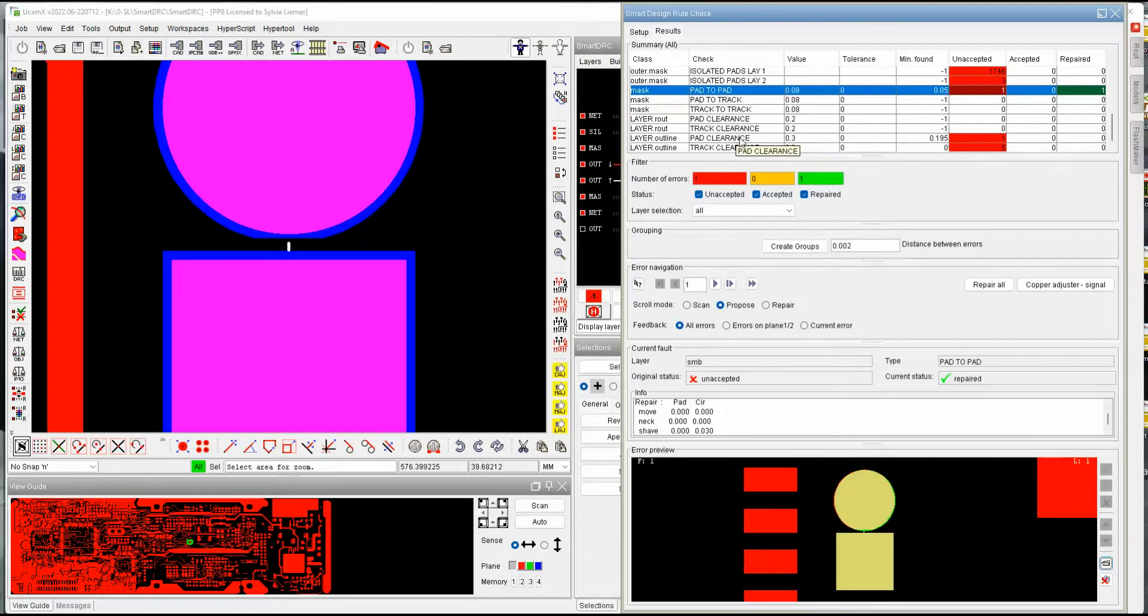
# Show the ISOLATED PADS LAY 1 errors and examine the flagged locations around the pads on layer BS.
pyautogui.scroll(1, 740, 142)
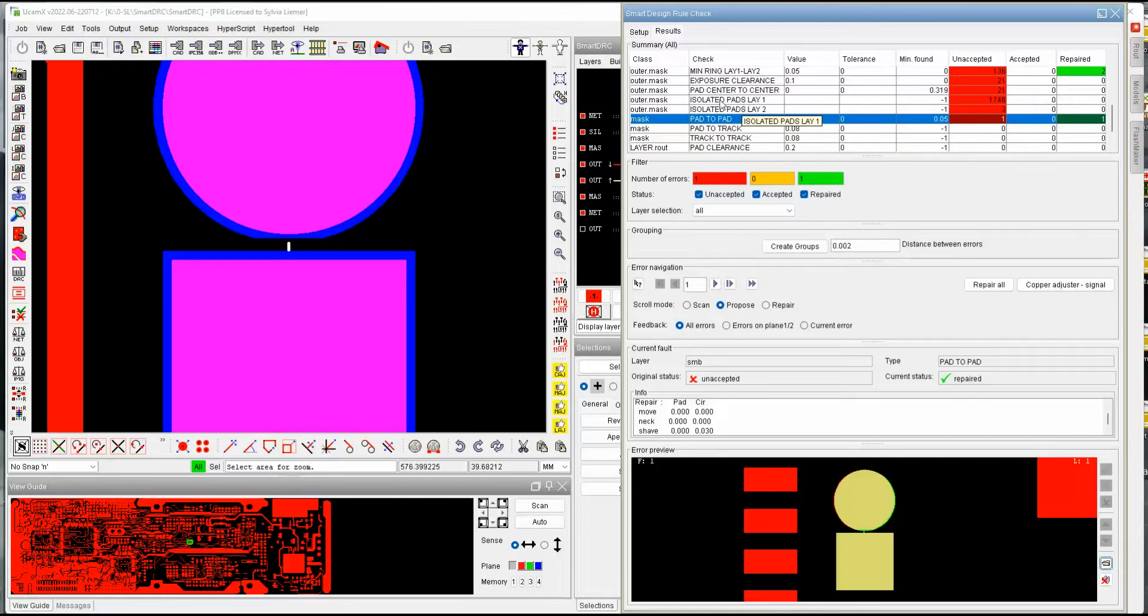
pyautogui.click(770, 99)
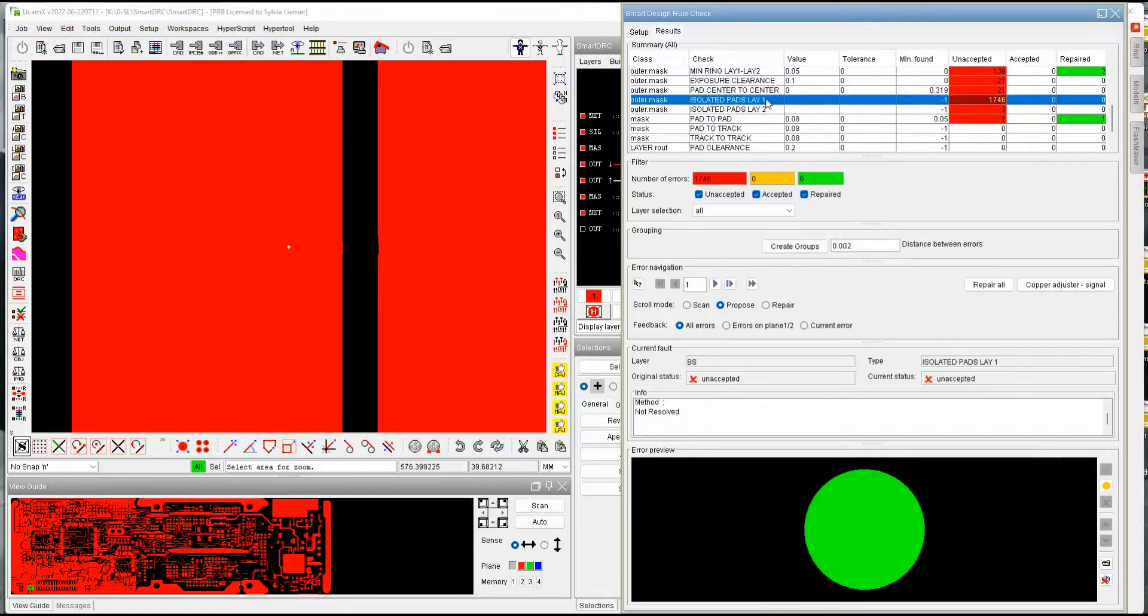
pyautogui.scroll(-5, 361, 211)
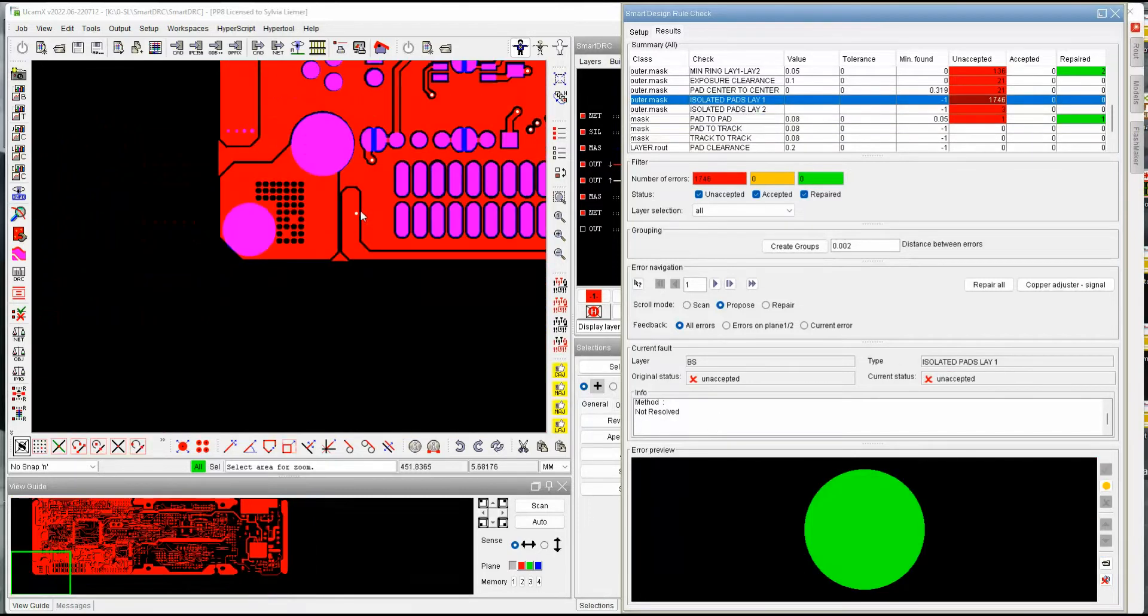
pyautogui.scroll(5, 531, 128)
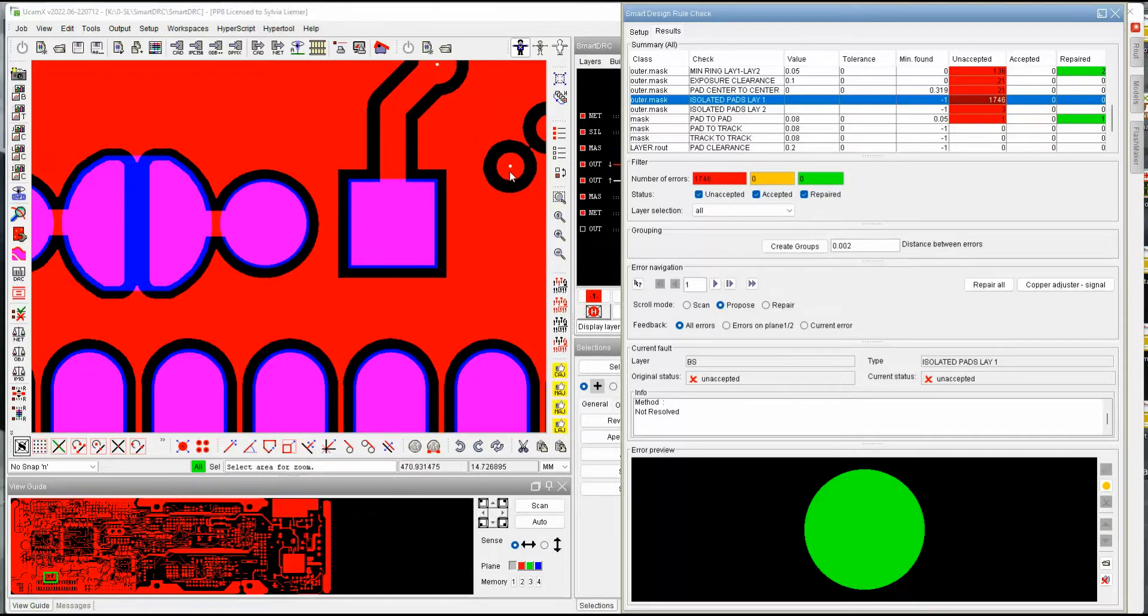
pyautogui.scroll(-3, 510, 176)
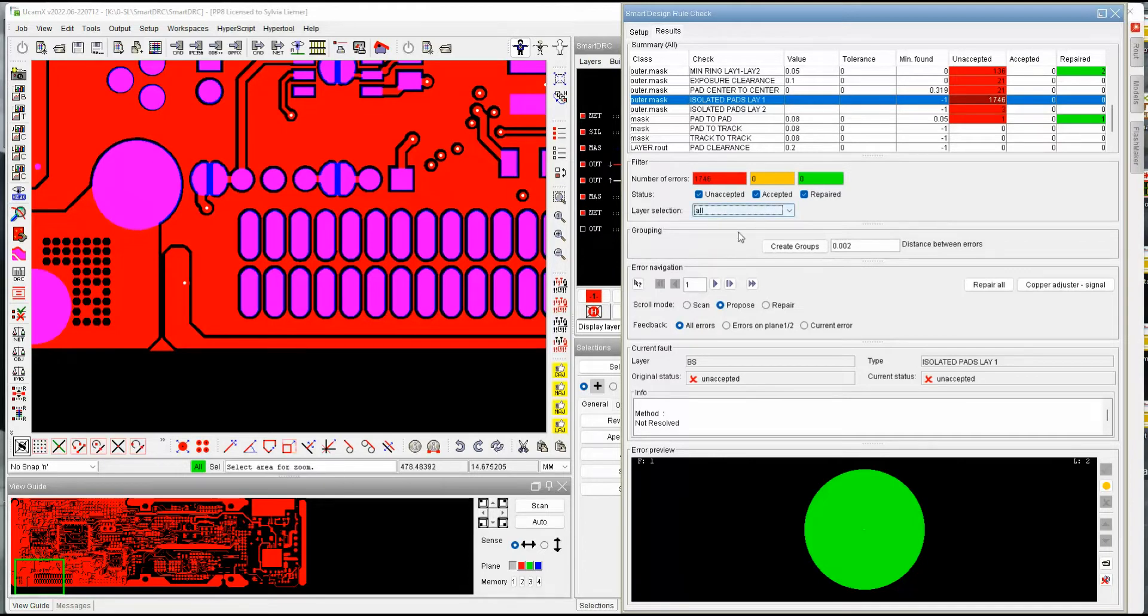
# Try the LS layer filter on the SINGLE TRACK errors, set it to BS, and show the TRACK TO TRACK errors.
pyautogui.scroll(3, 751, 139)
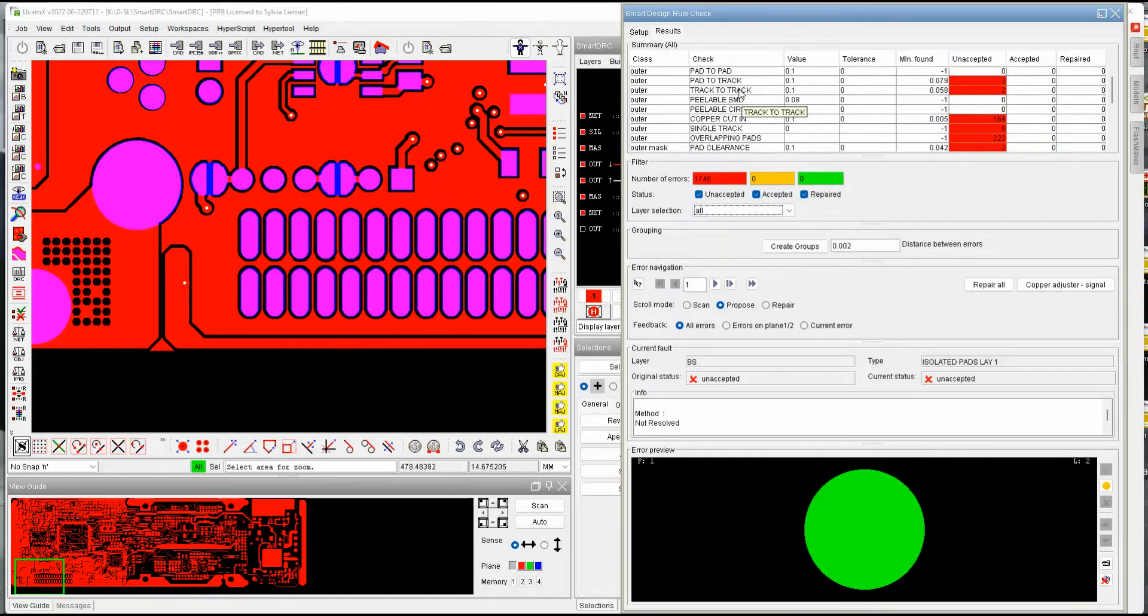
pyautogui.click(730, 128)
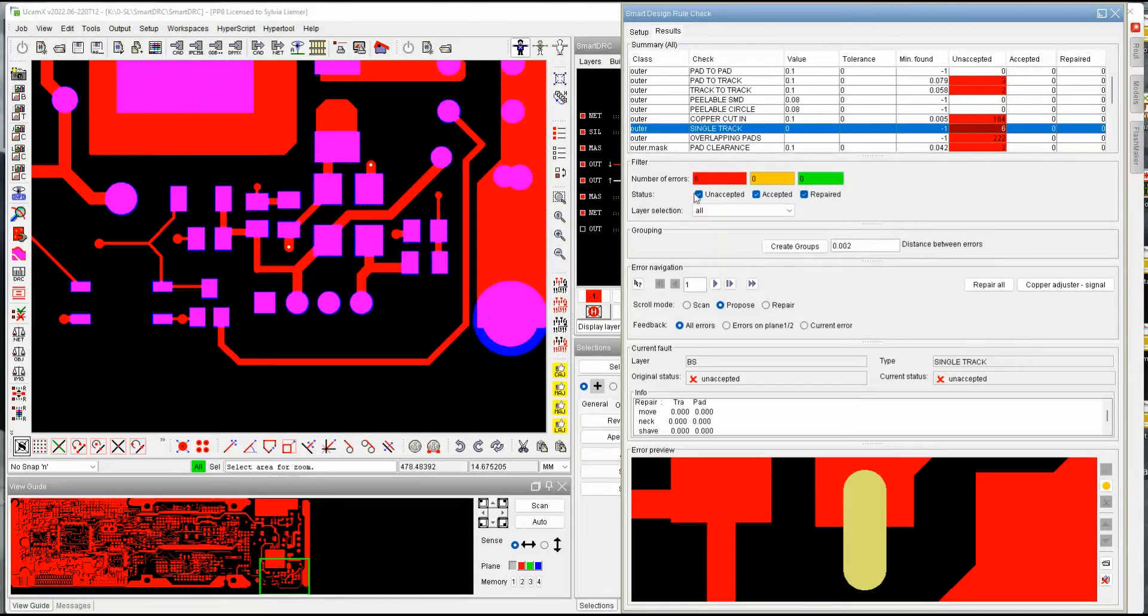
pyautogui.click(789, 213)
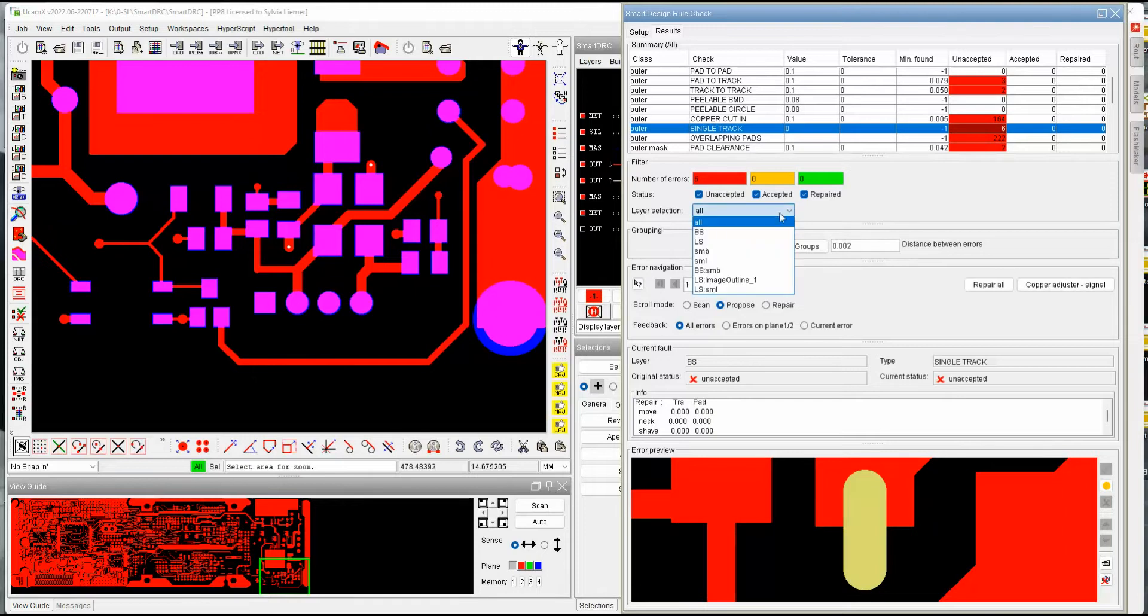
pyautogui.click(703, 242)
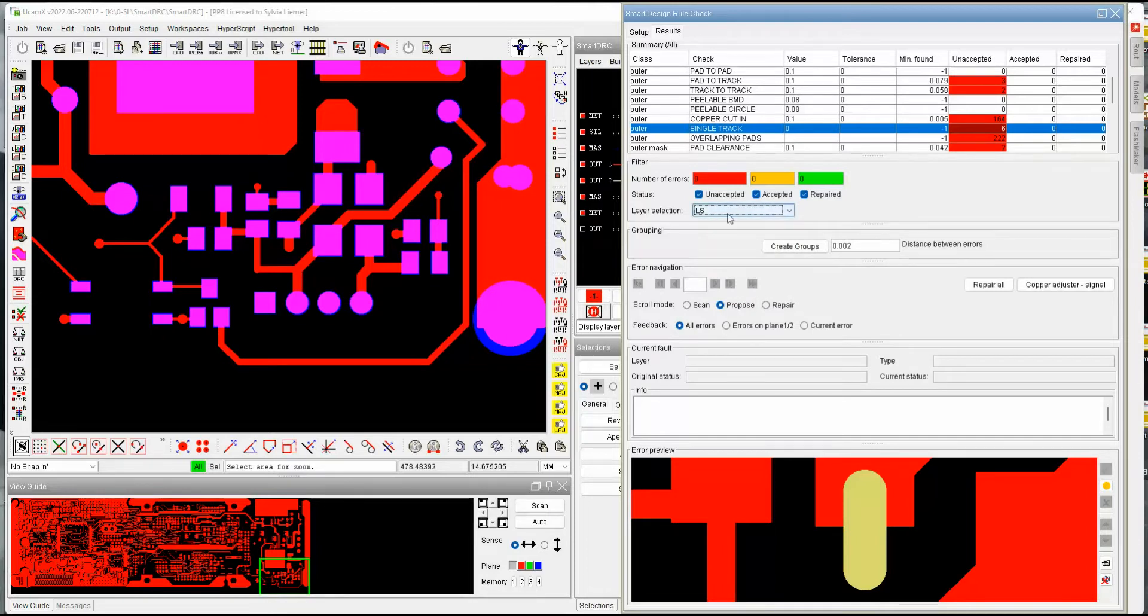
pyautogui.click(790, 211)
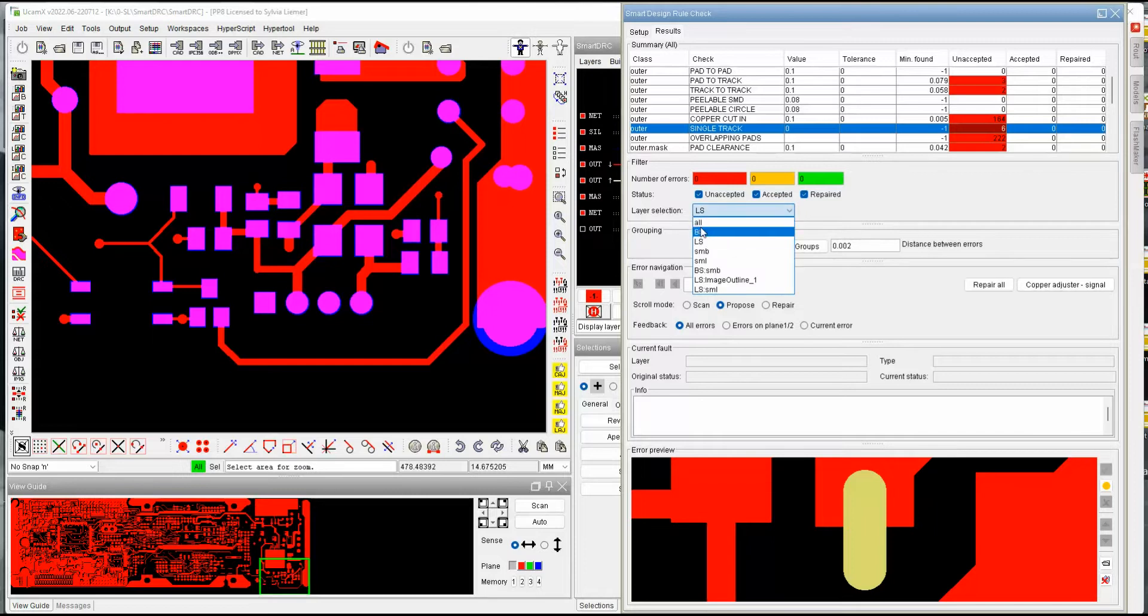
pyautogui.click(702, 228)
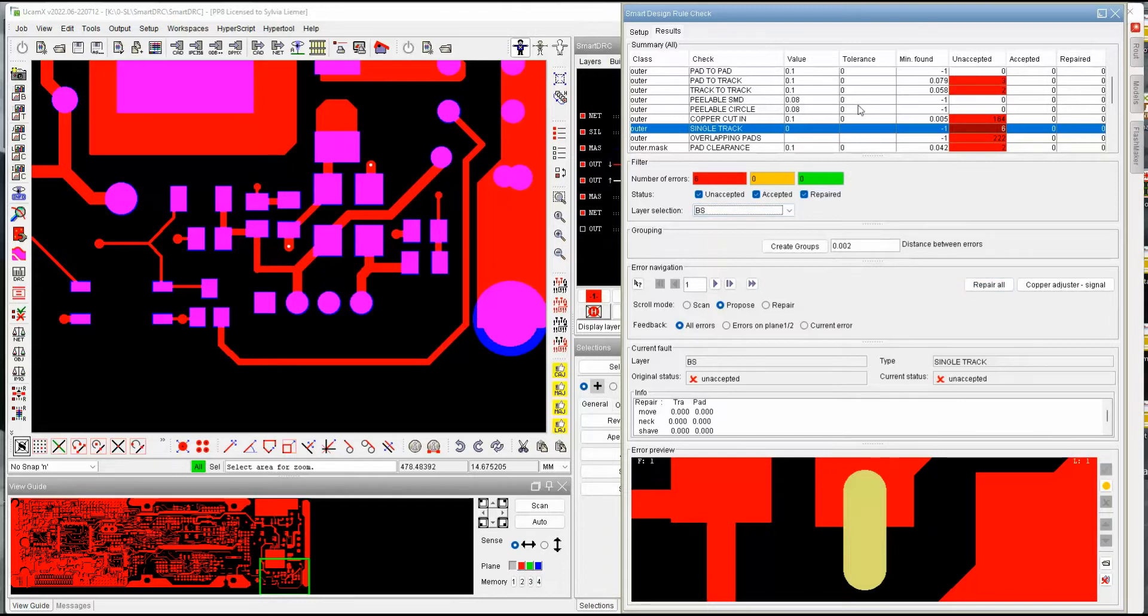
pyautogui.click(721, 90)
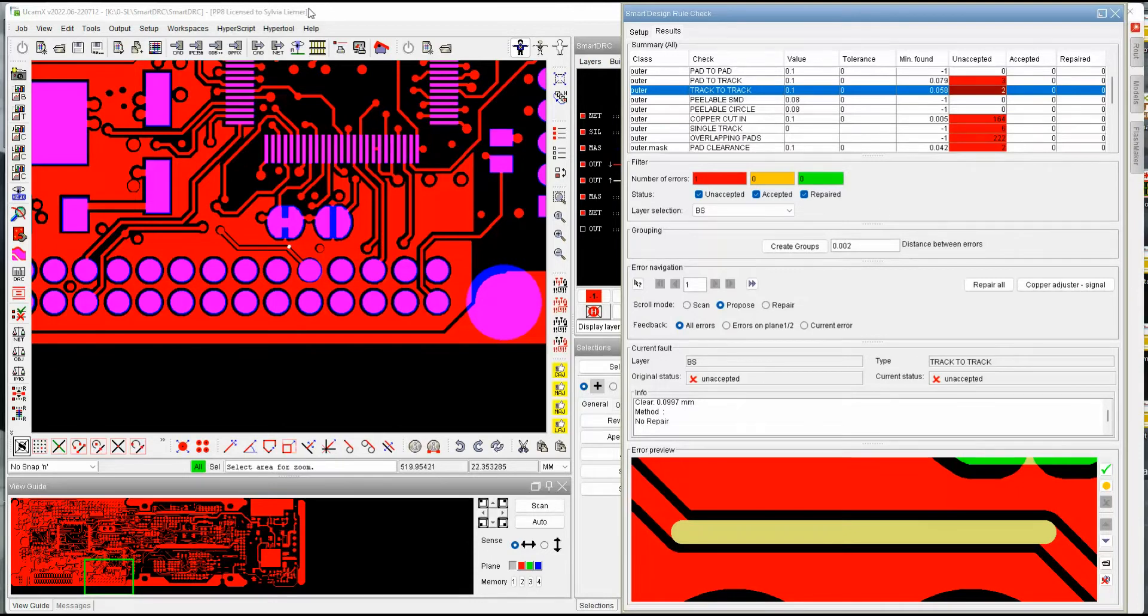
# Switch to the UCAM help, search for SmartDRC, and open the Design Rule Check - Setup Window topic.
pyautogui.click(310, 29)
pyautogui.click(333, 42)
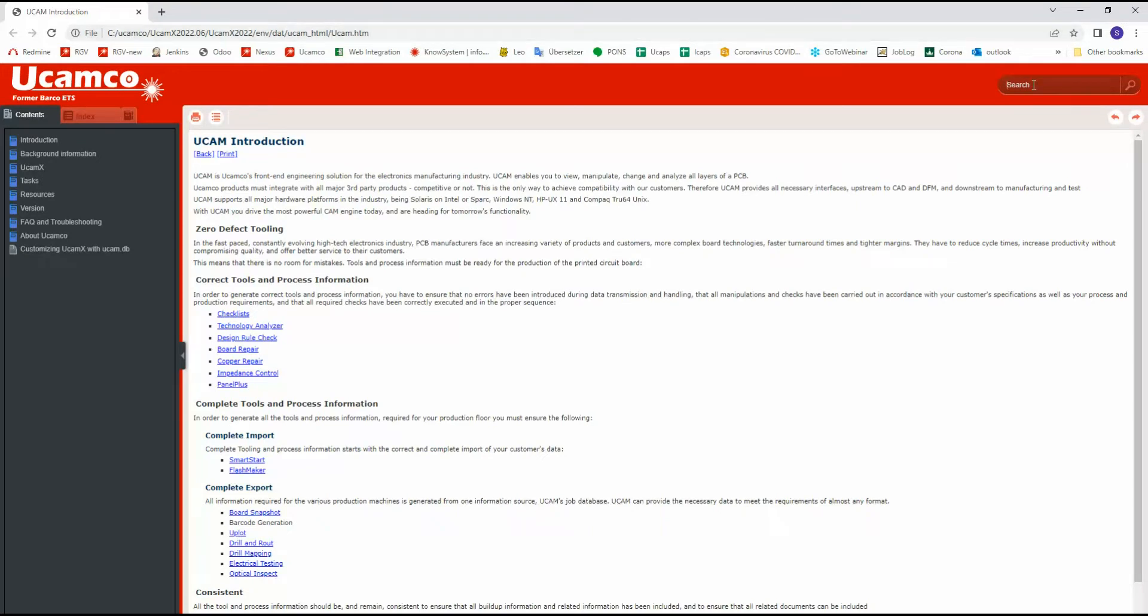
pyautogui.write('Sma')
pyautogui.press('Return')
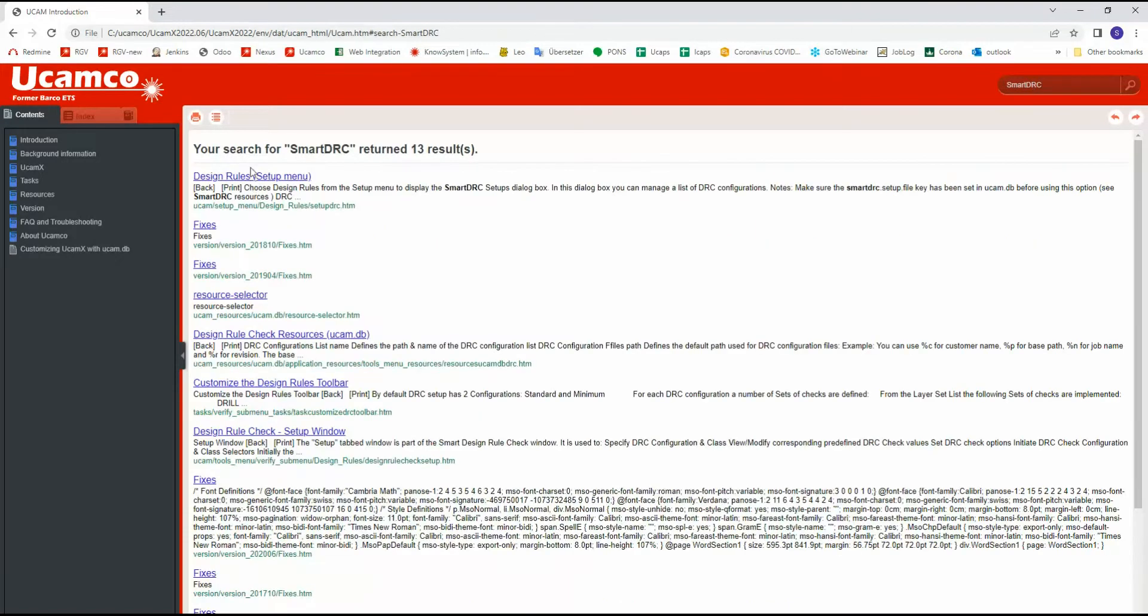
pyautogui.click(258, 431)
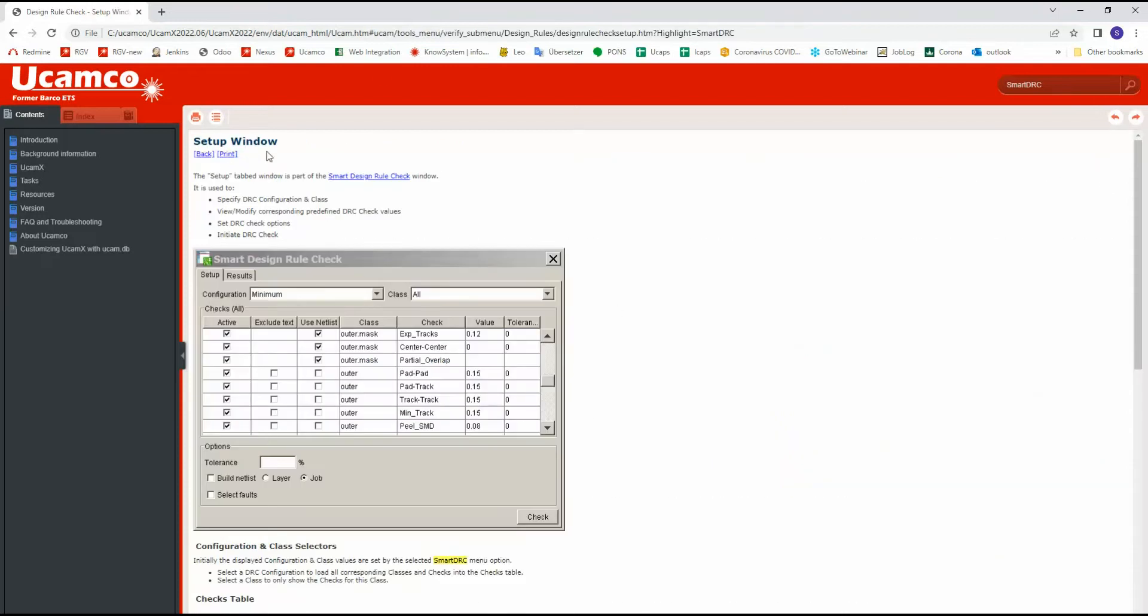
# Read the Setup Window and linked Layer-Layer Checks help topics, returning to the check options on the Setup Window page.
pyautogui.scroll(-6, 418, 362)
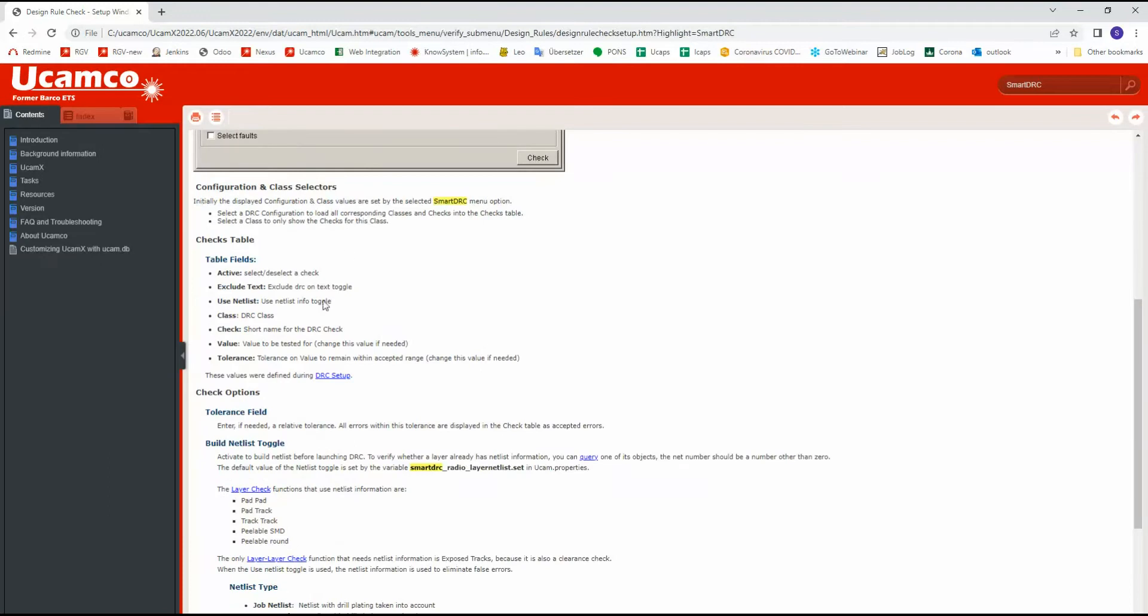
pyautogui.scroll(-3, 333, 459)
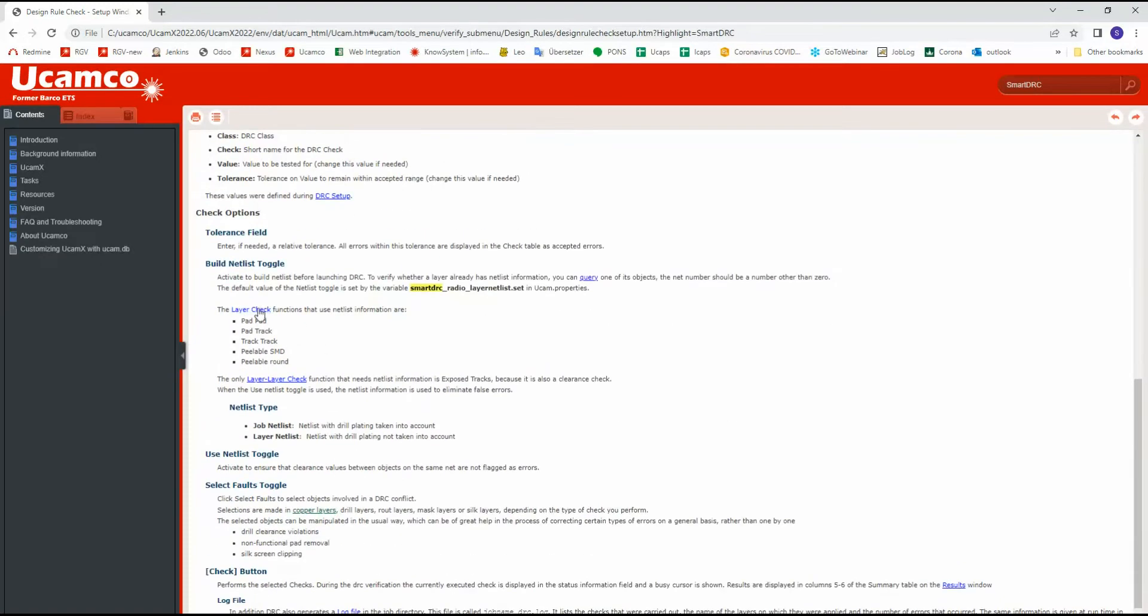
pyautogui.click(295, 380)
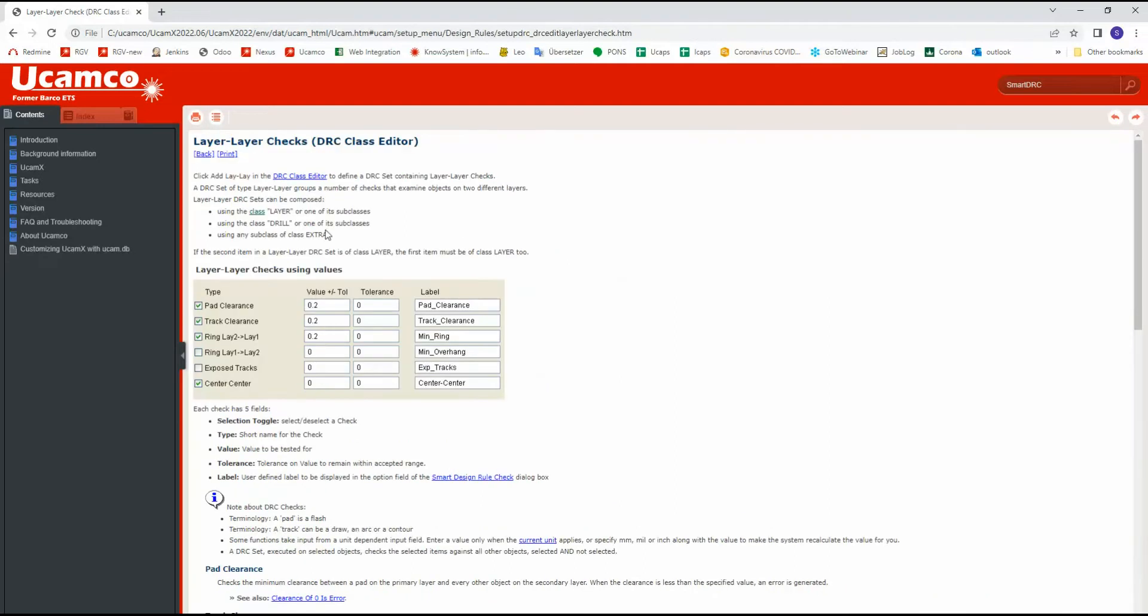
pyautogui.scroll(-5, 327, 235)
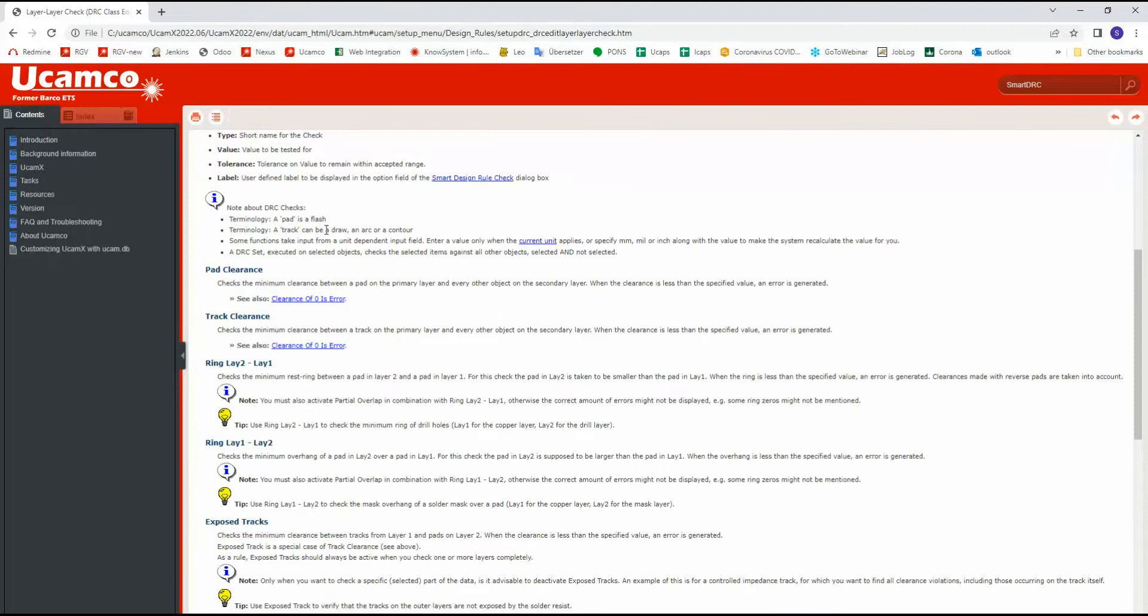
pyautogui.scroll(3, 326, 230)
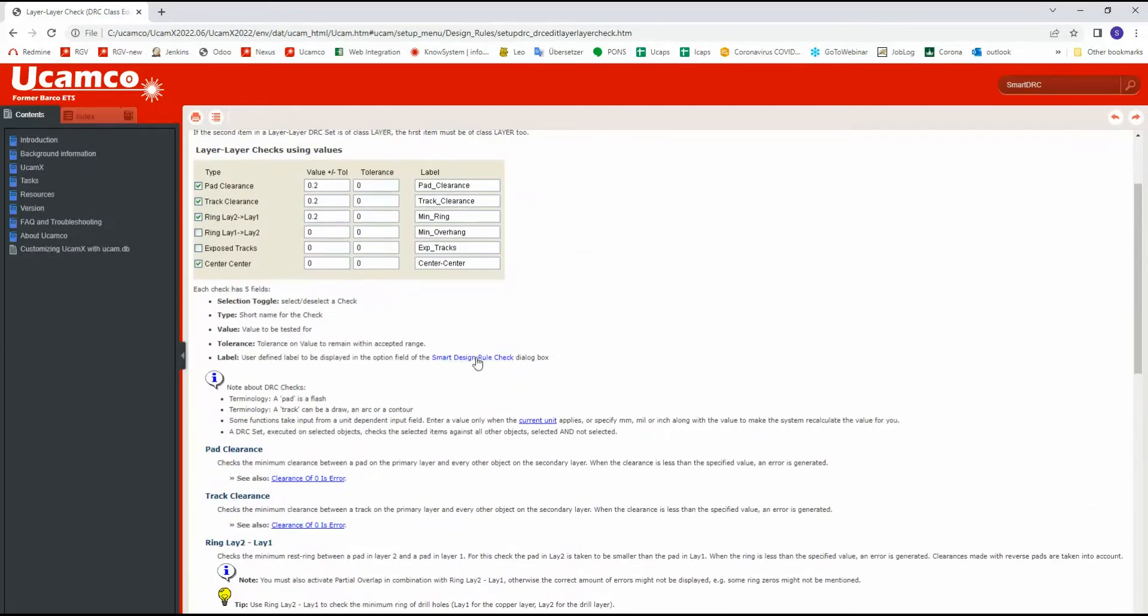
pyautogui.click(477, 357)
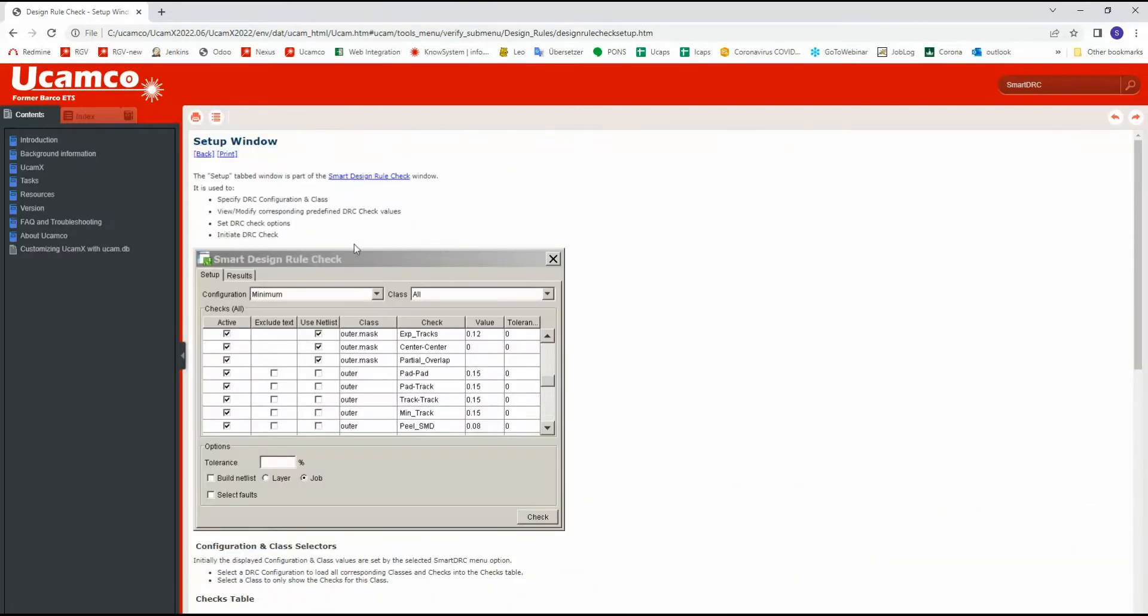
pyautogui.scroll(-10, 355, 247)
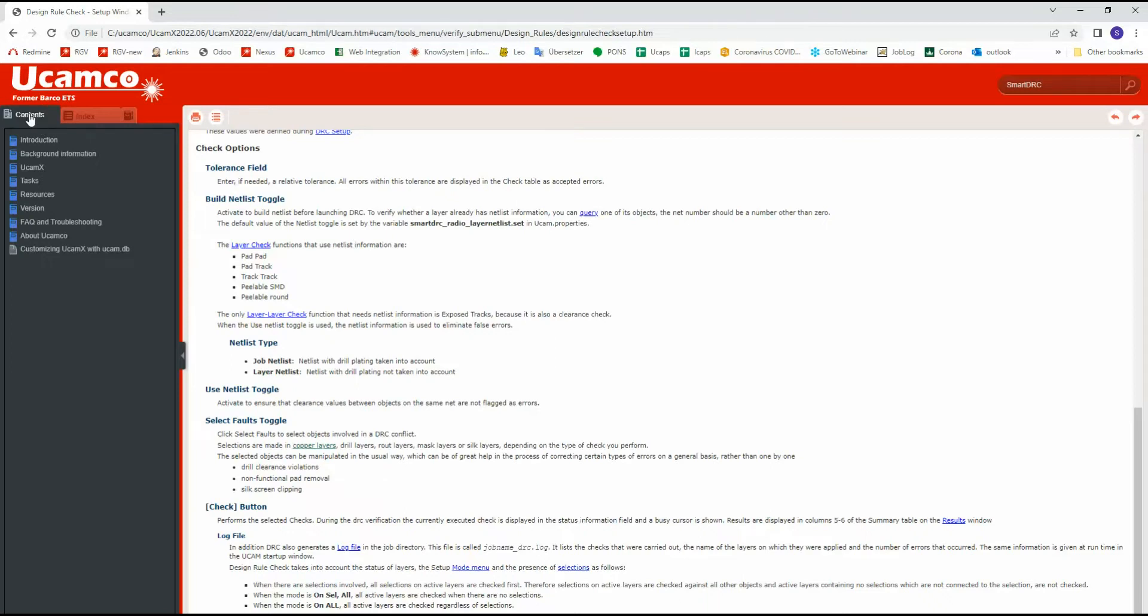
# Browse the help contents through UcamX, Main Menu bar, Tools and Verify to the Design Rules topic.
pyautogui.click(31, 167)
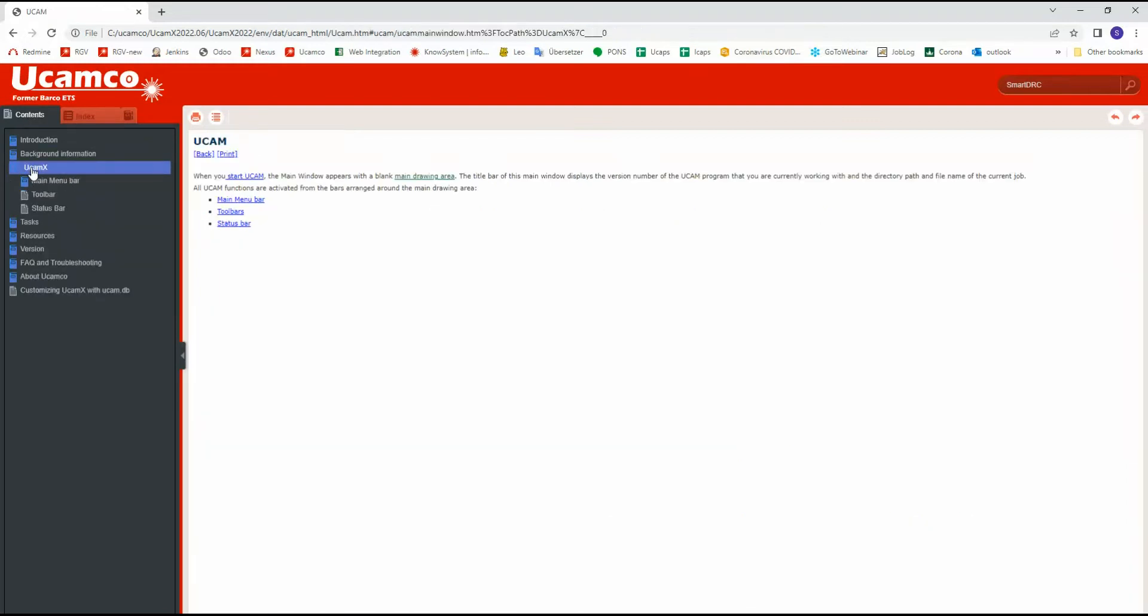
pyautogui.click(46, 181)
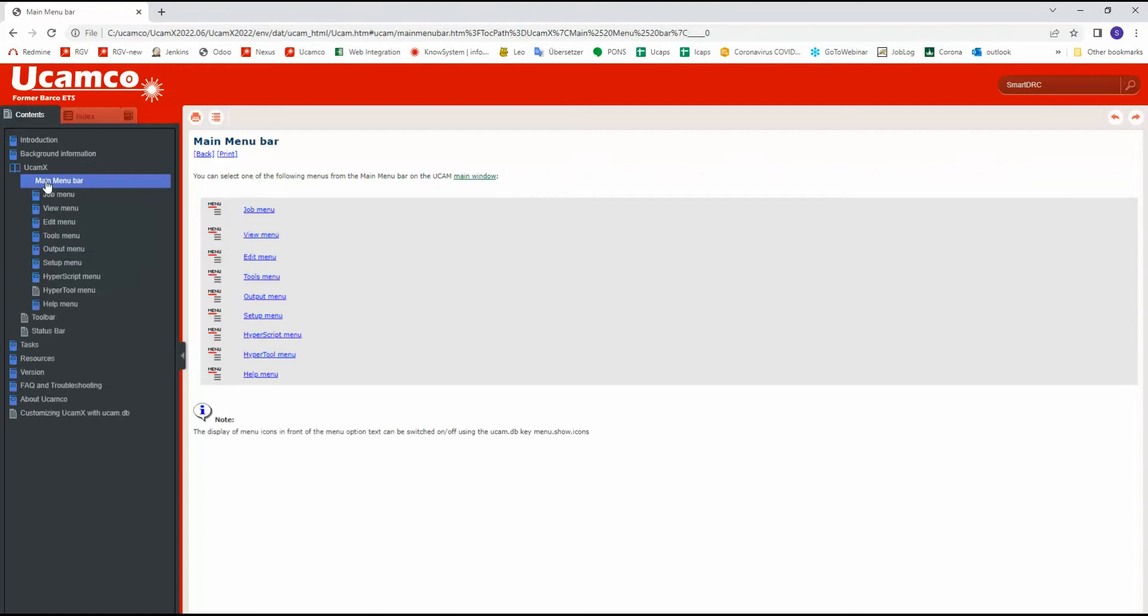
pyautogui.click(64, 238)
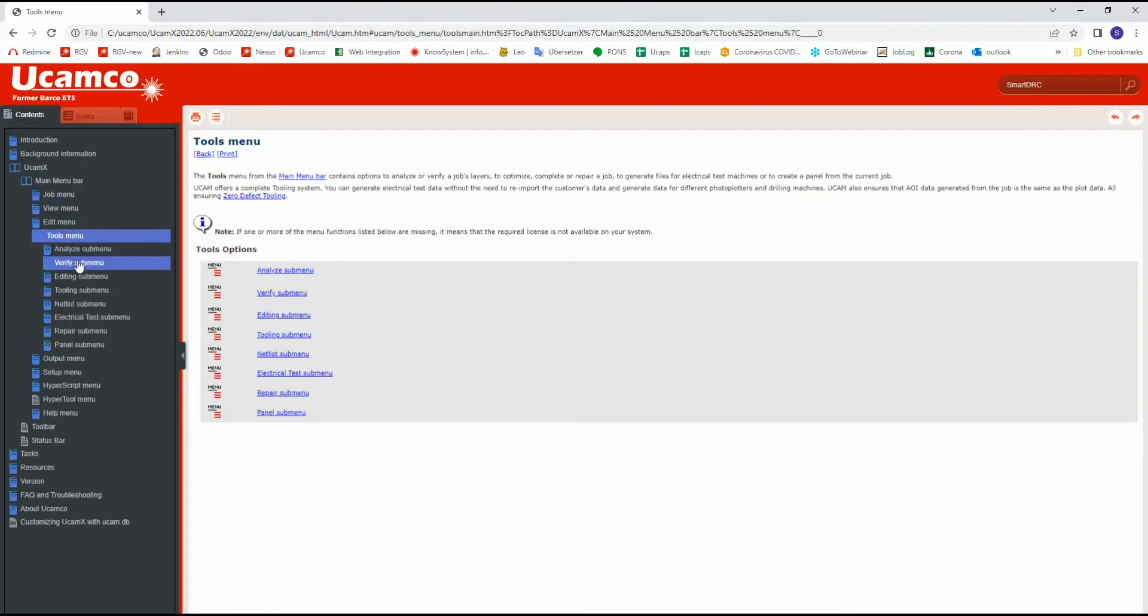
pyautogui.click(76, 263)
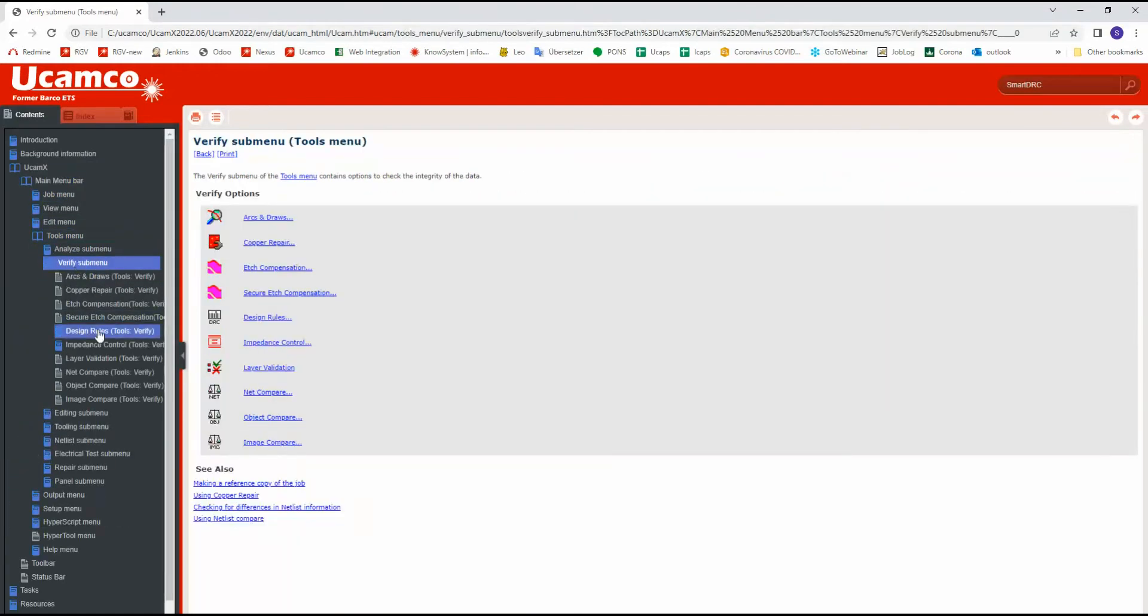
pyautogui.click(99, 331)
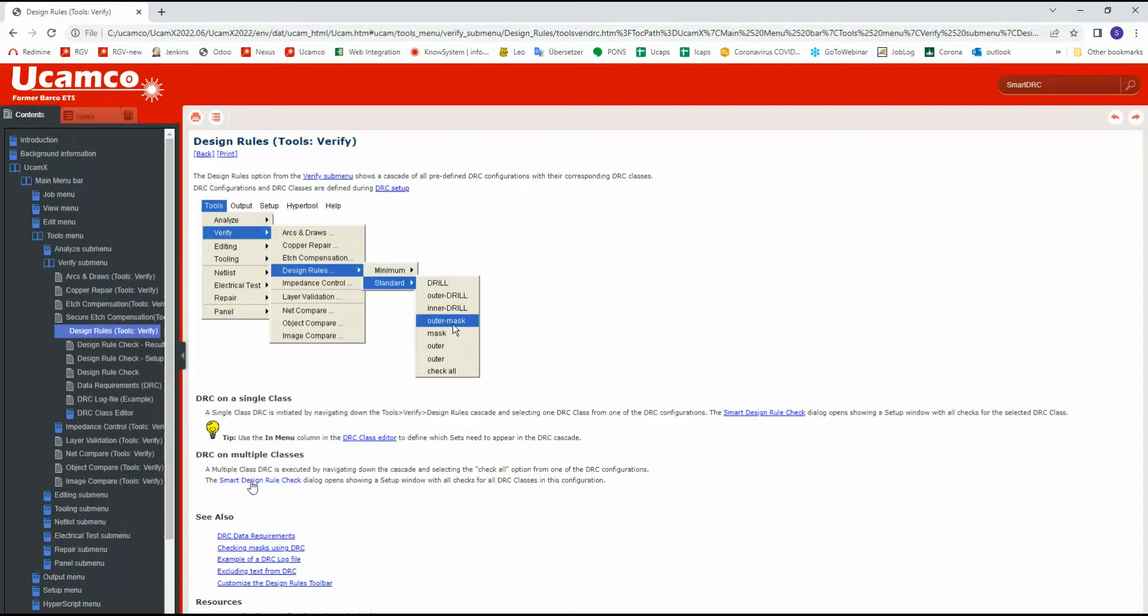
# Consult the Smart Design Rule Check Window help topic, viewing its Setup window page and its Results window page.
pyautogui.click(267, 481)
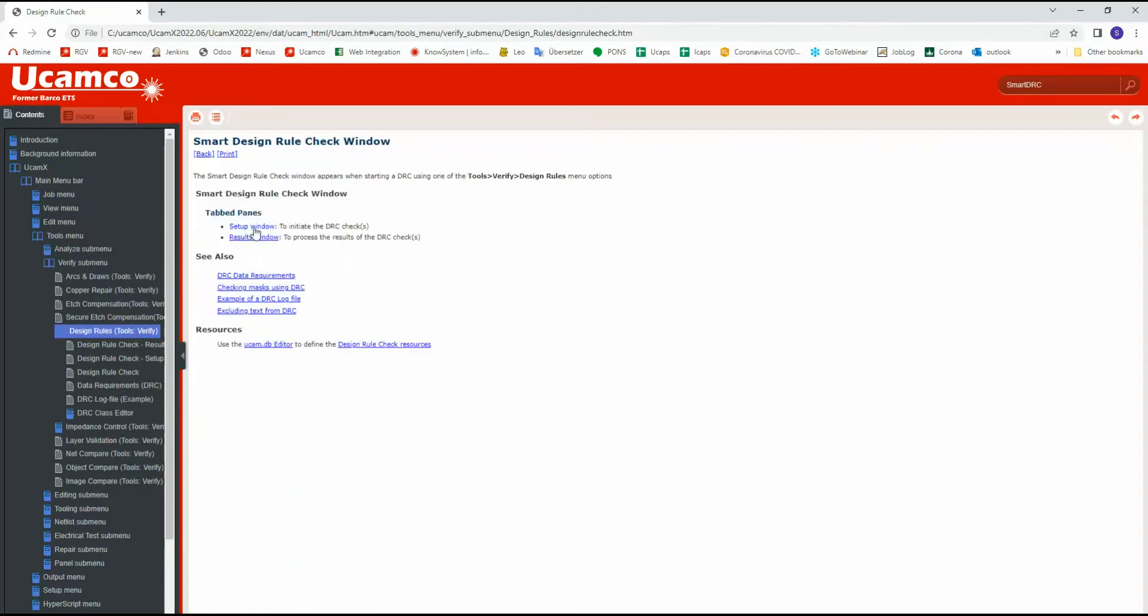
pyautogui.click(254, 227)
pyautogui.hotkey('alt', 'Left')
pyautogui.click(260, 238)
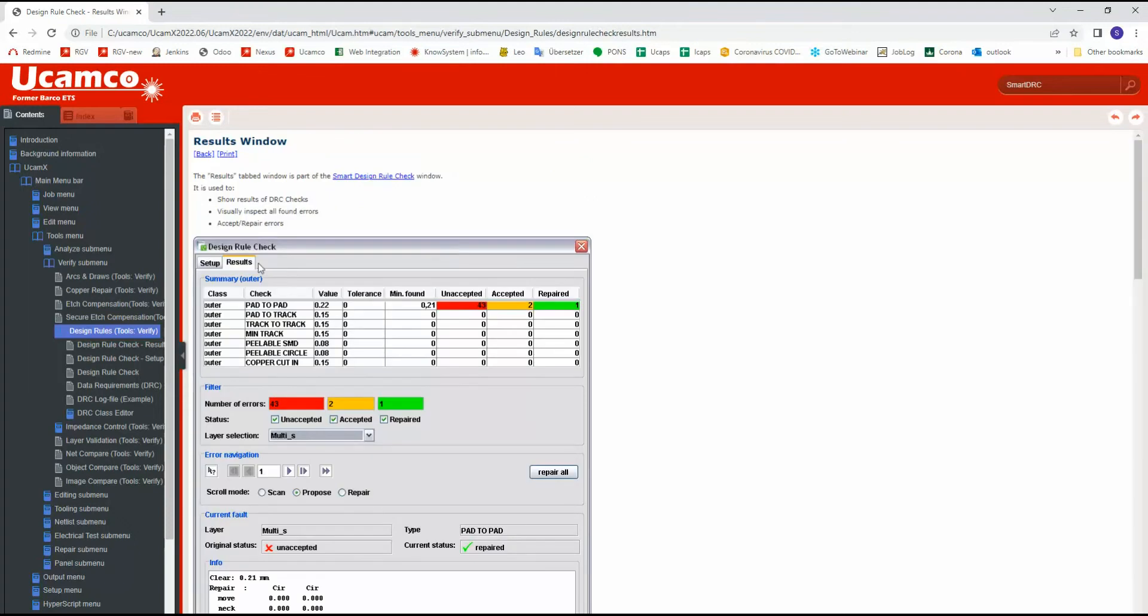